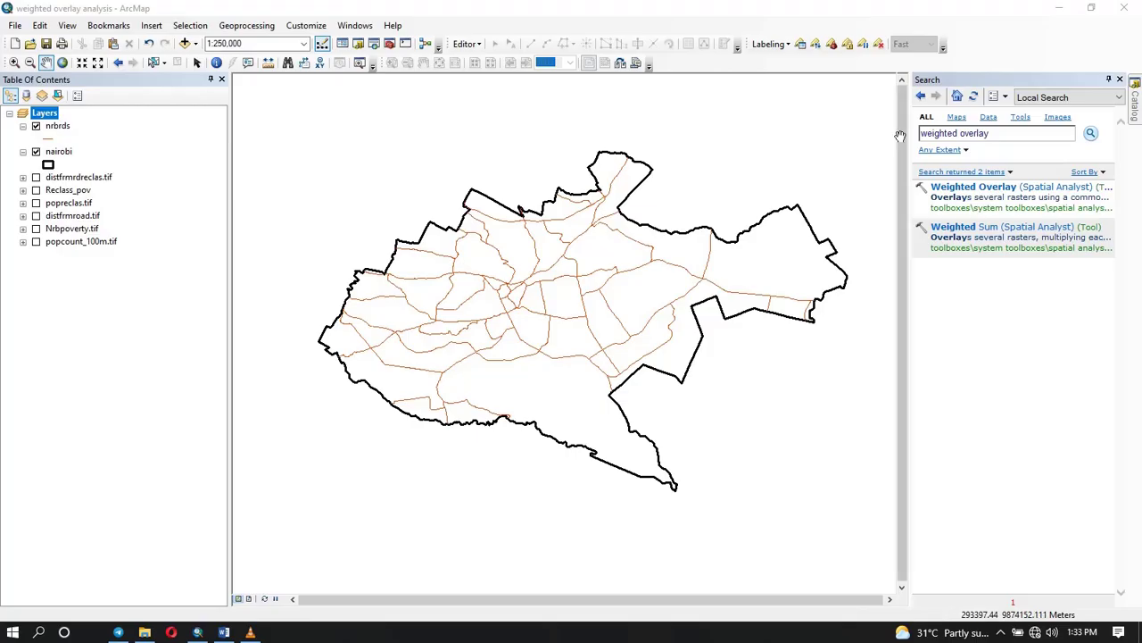
Replace the tool search query with 'reclassify' and run it to list the fifteen matching tools.
left_click_drag(991, 134, 921, 136)
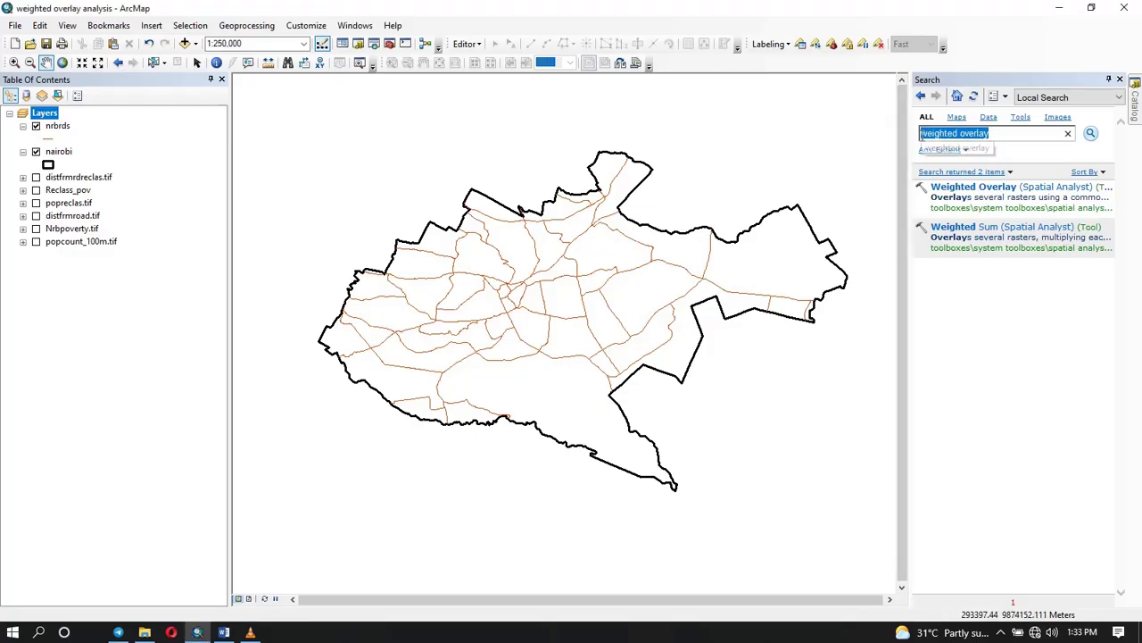
type("recla")
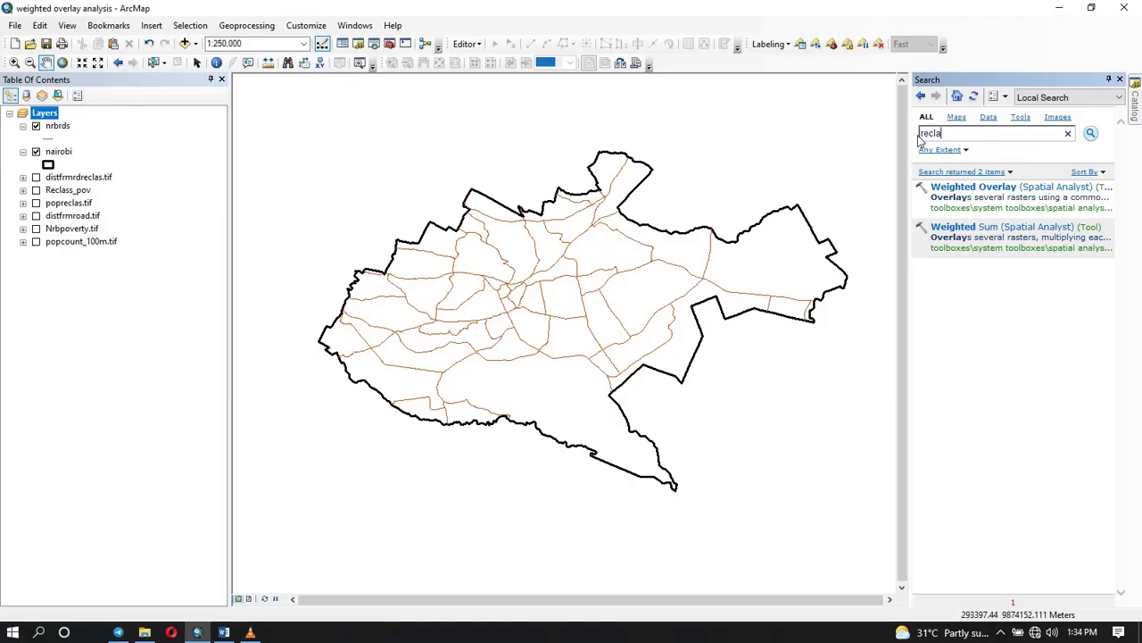
type("ssify")
key("Return")
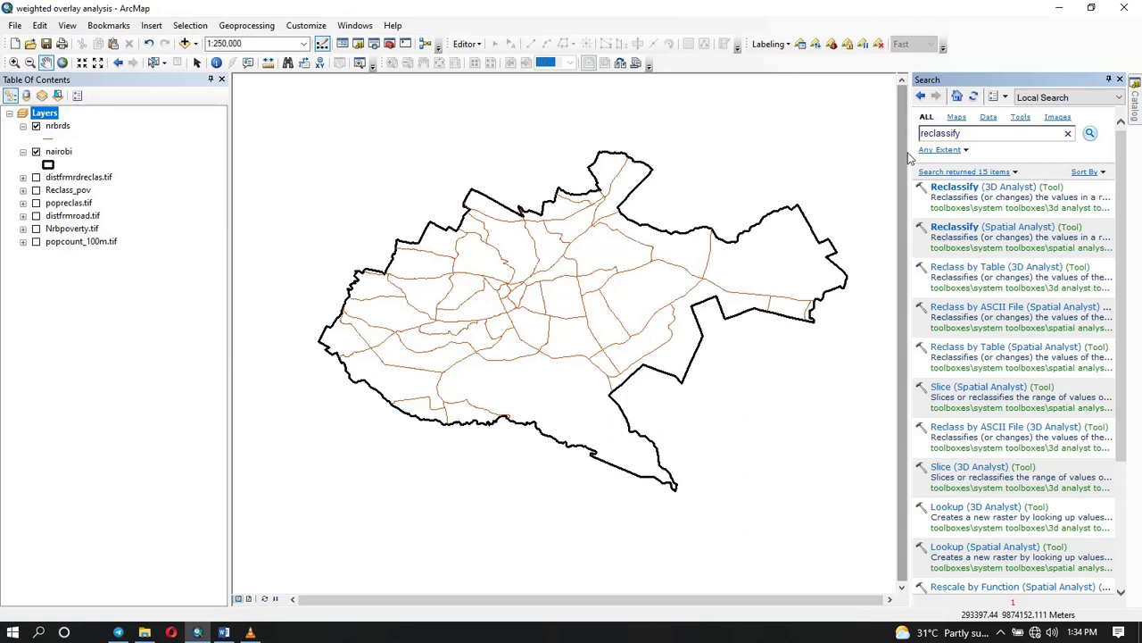
Open the Spatial Analyst Reclassify tool with popcount_100m.tif as the input raster.
left_click(980, 229)
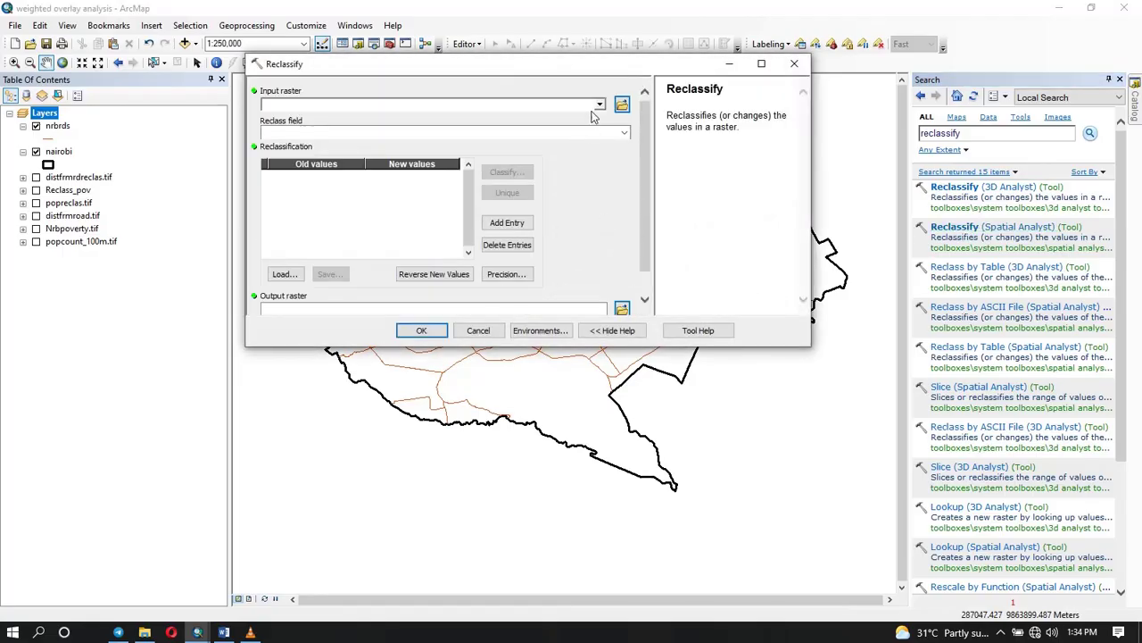
left_click(600, 104)
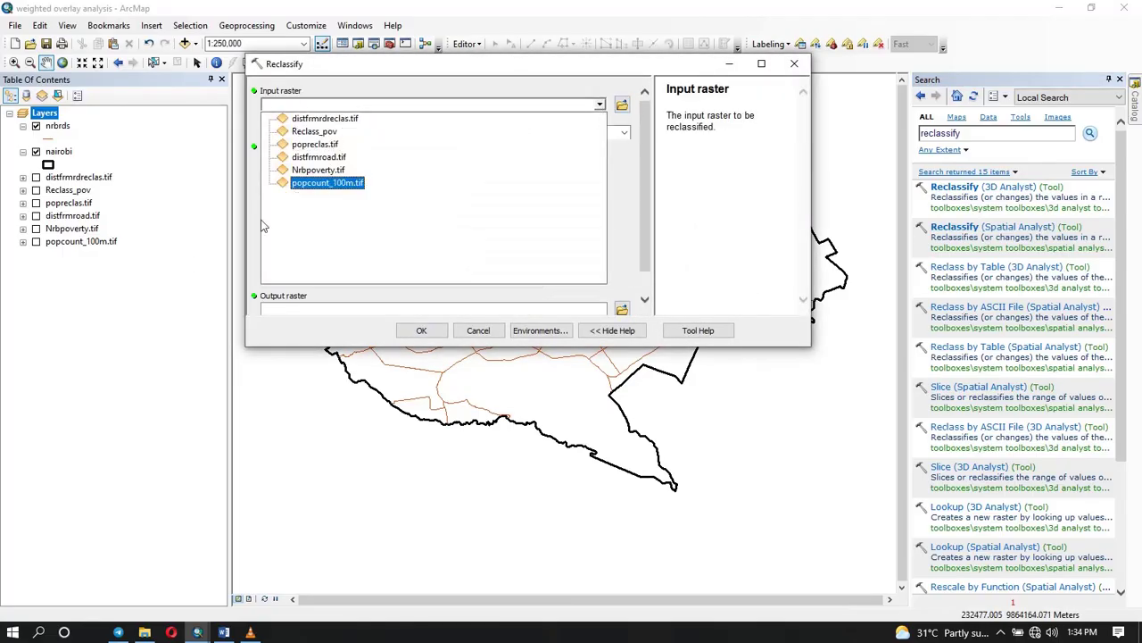
left_click(298, 184)
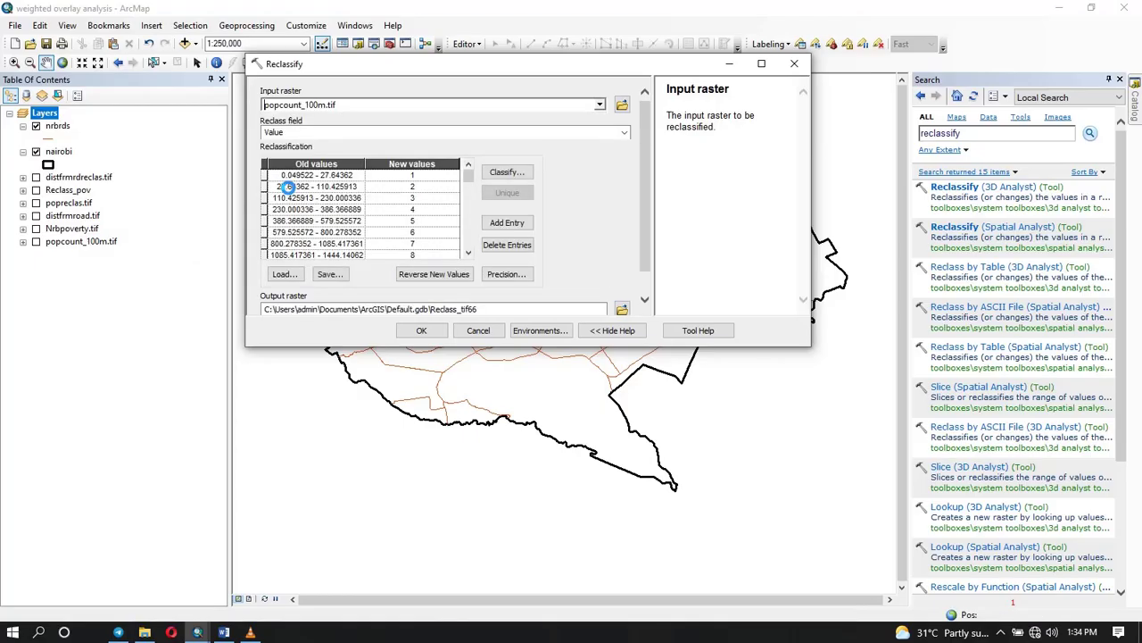
Classify the values into 5 Equal Interval classes mapped to new values 1–5.
left_click(498, 176)
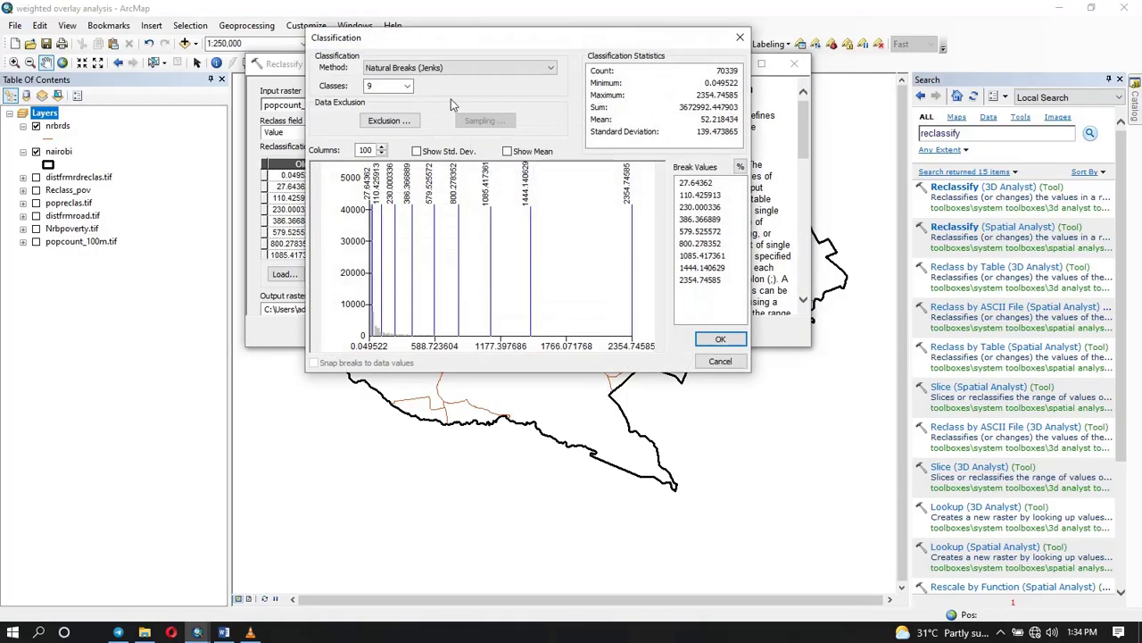
left_click(453, 71)
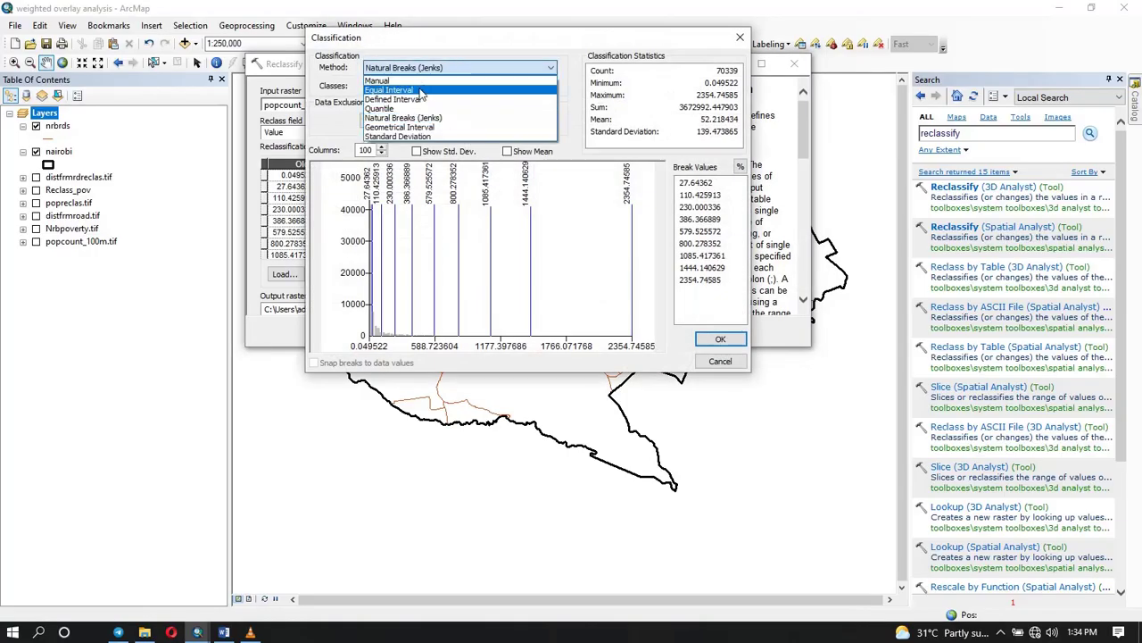
left_click(423, 90)
left_click(407, 87)
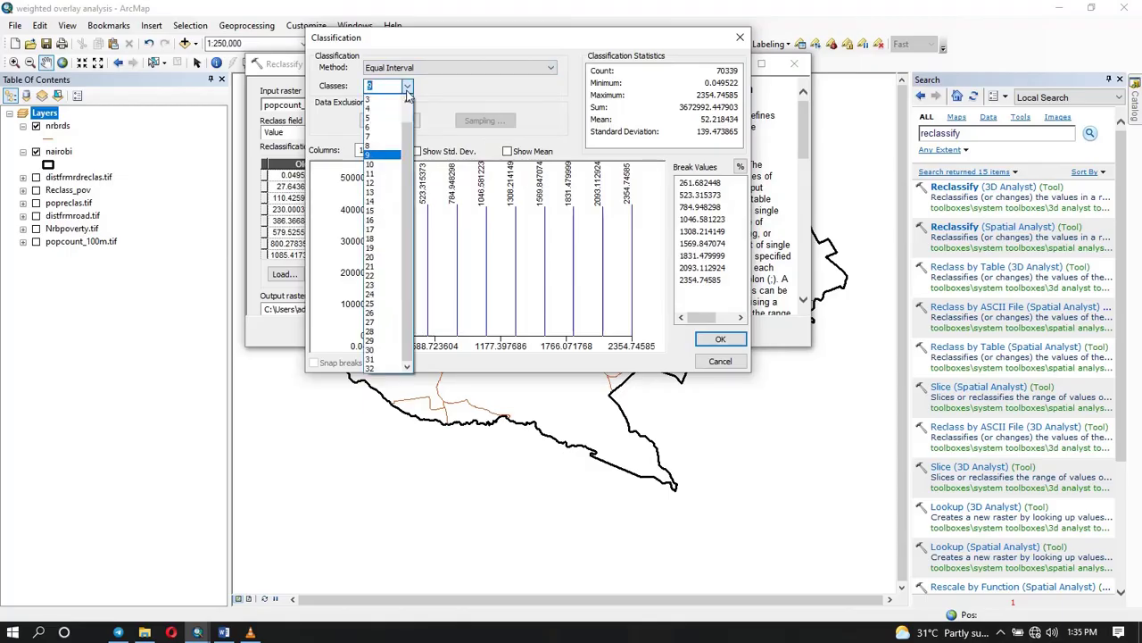
left_click(374, 117)
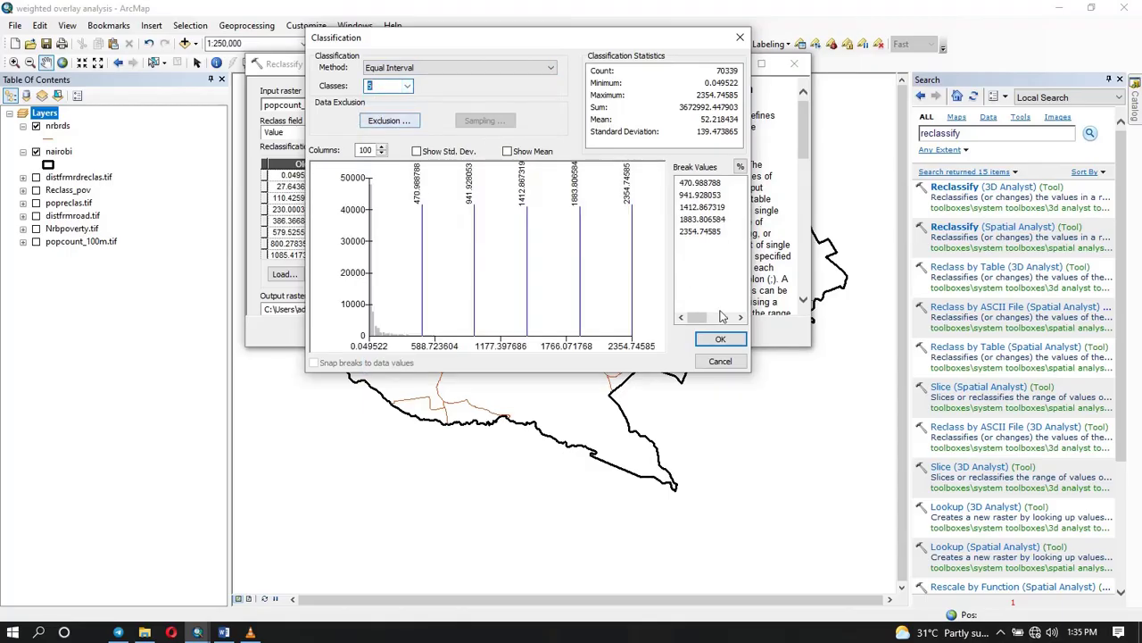
left_click(720, 342)
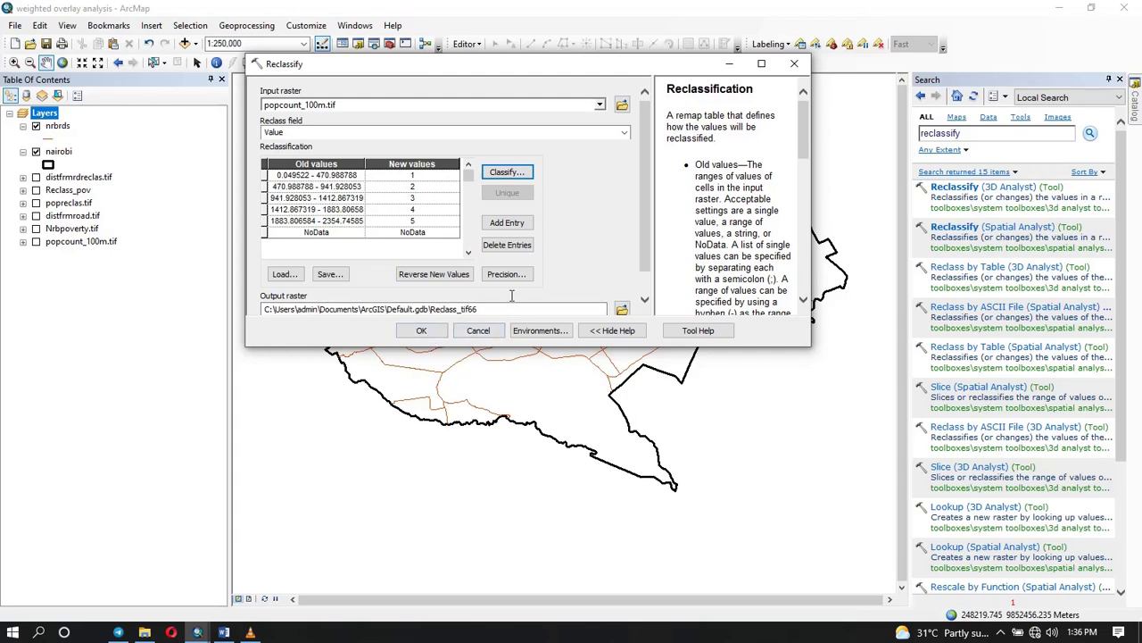
Close the Reclassify tool unused and preview the distfrmrdreclas.tif road-distance classes and legend.
left_click(794, 64)
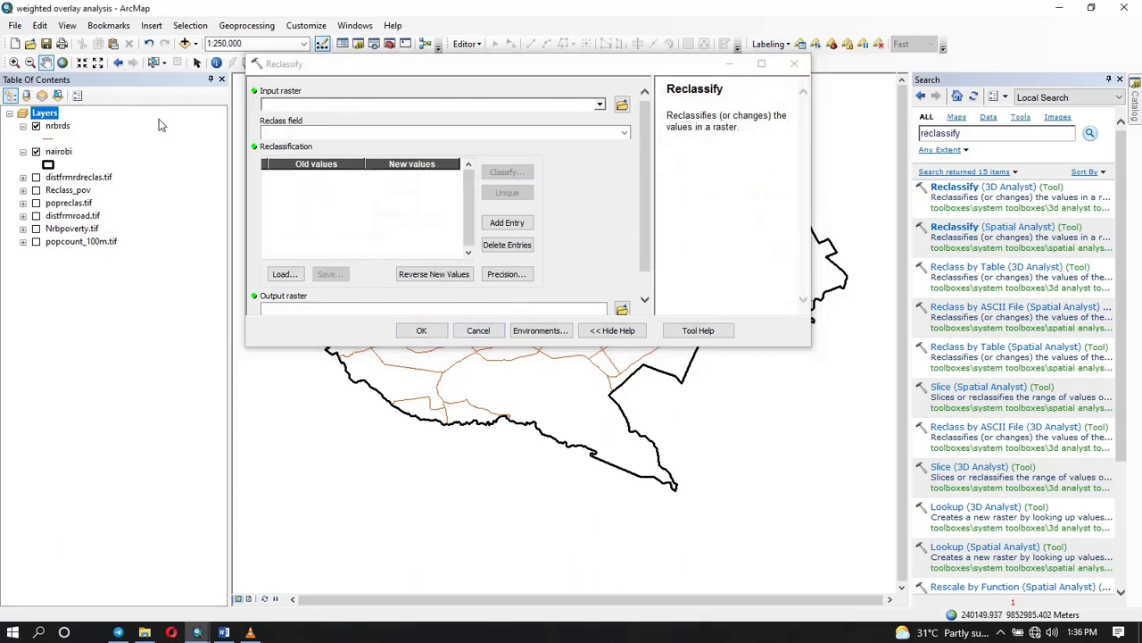
left_click(782, 70)
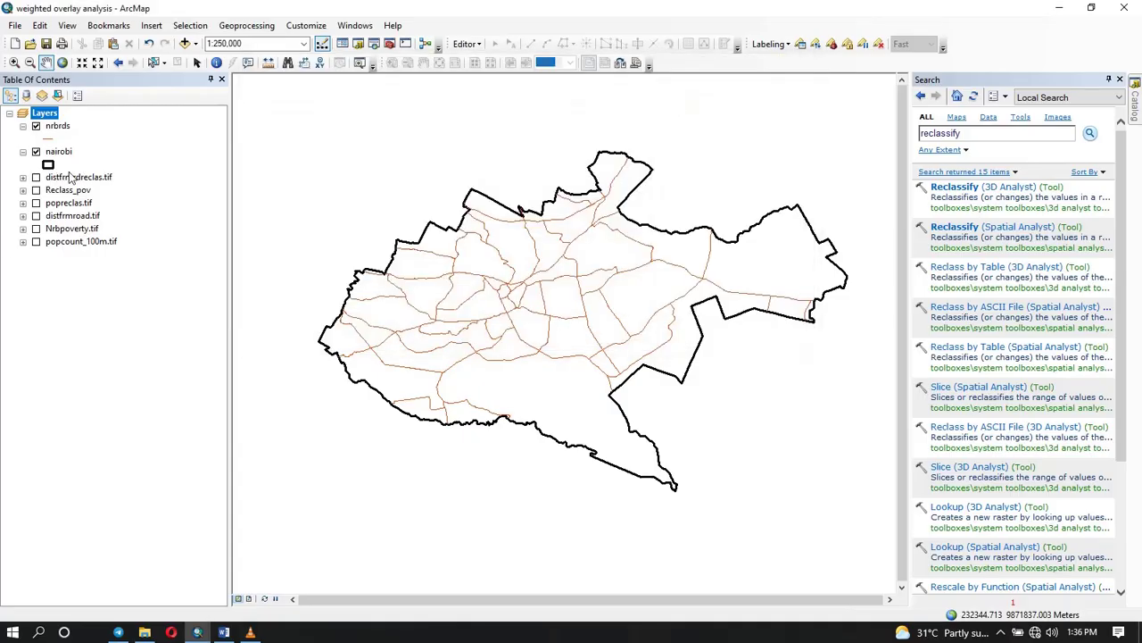
left_click(35, 178)
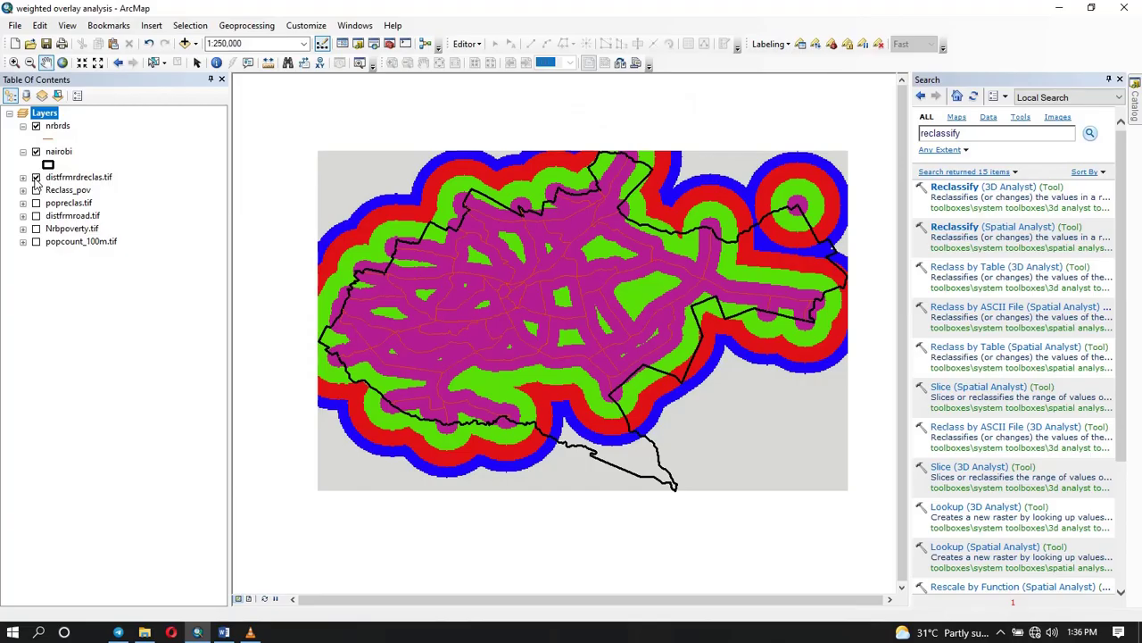
left_click(23, 178)
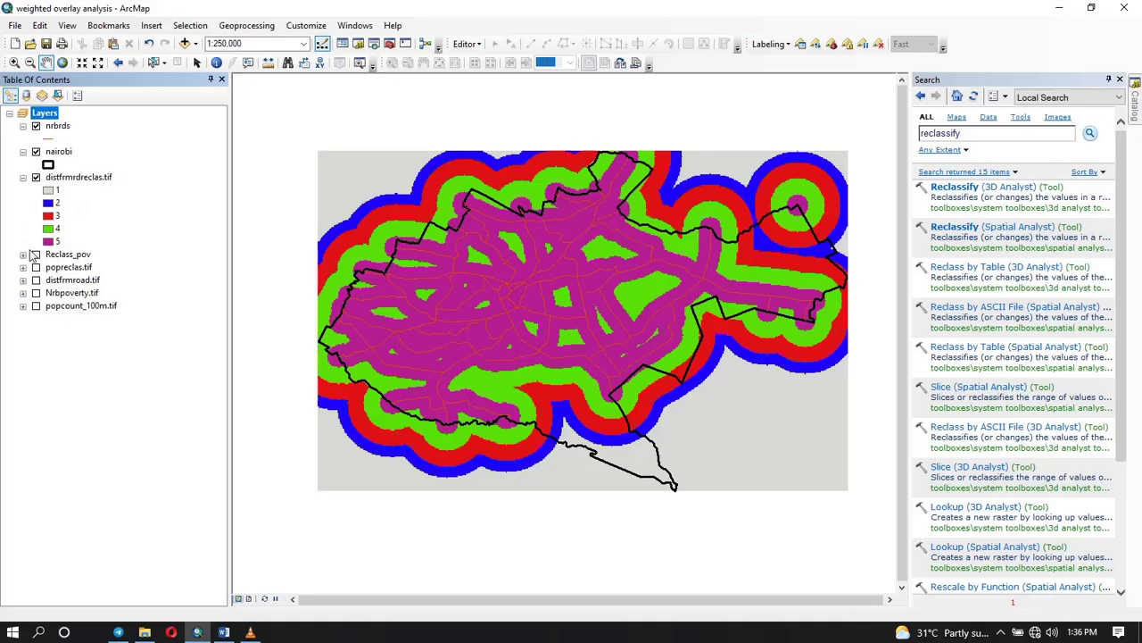
left_click(35, 177)
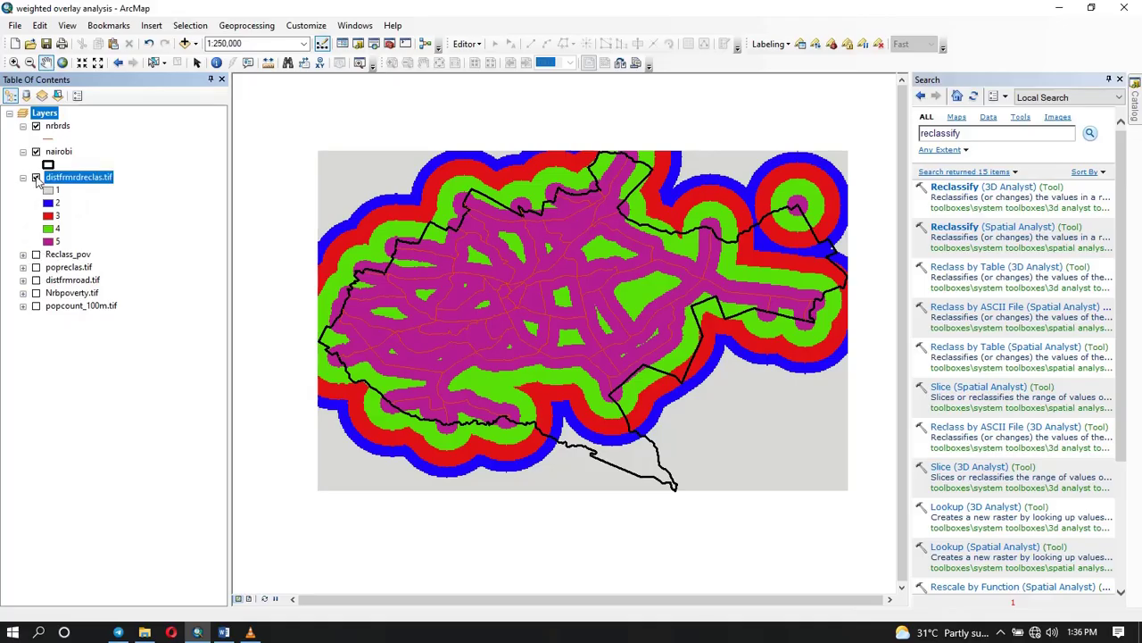
Preview Reclass_pov poverty classes, then display popreclas.tif and collapse the other legends.
left_click(35, 254)
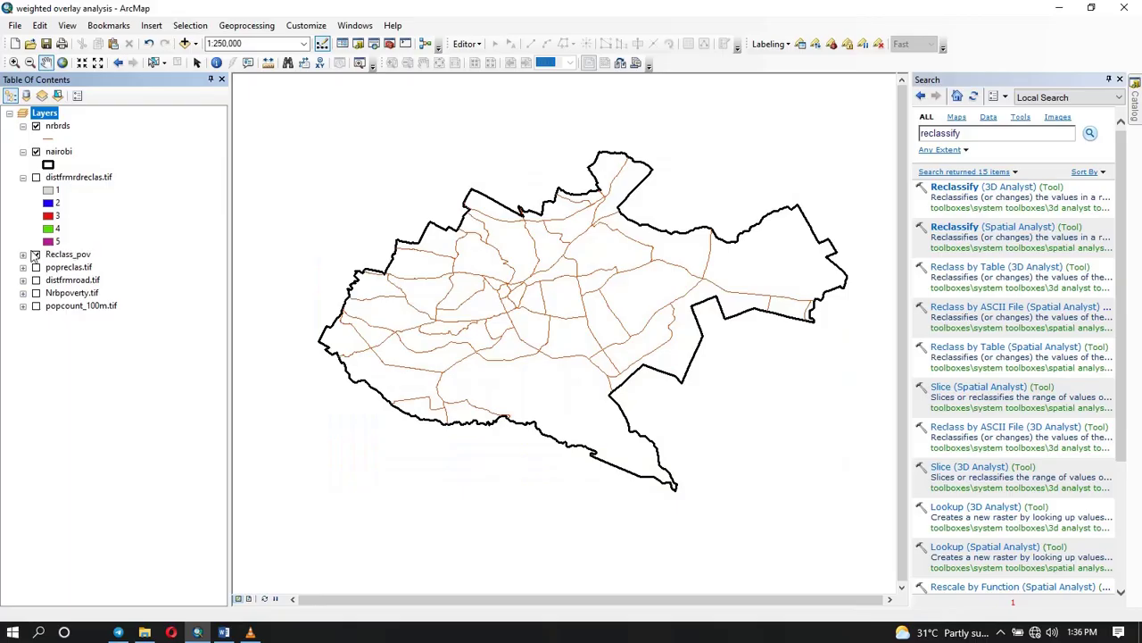
left_click(23, 255)
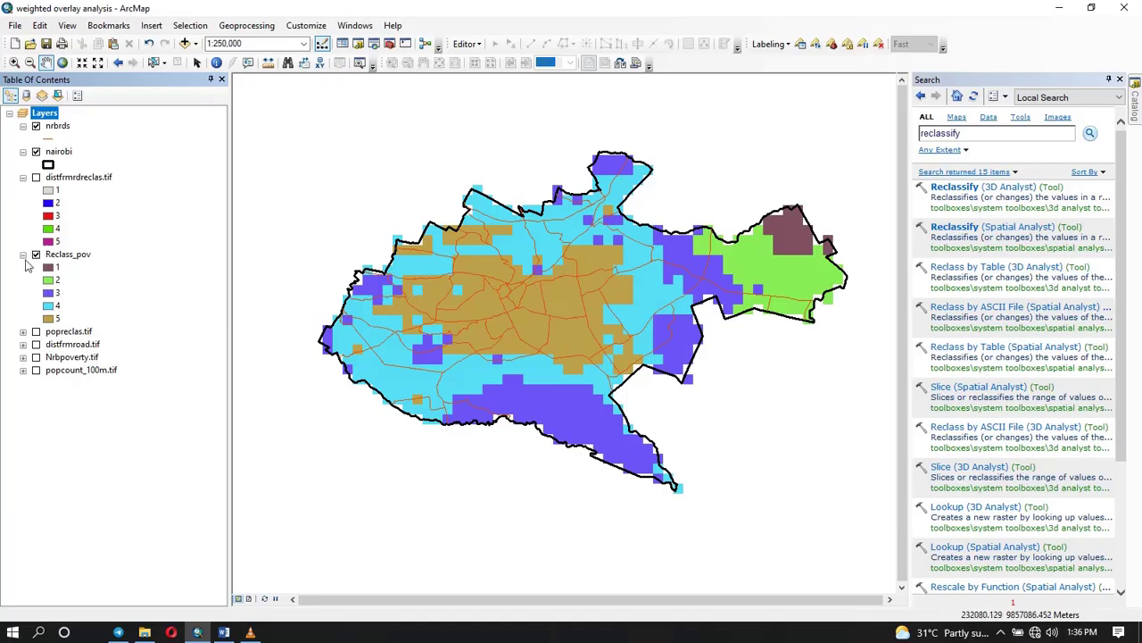
left_click(36, 254)
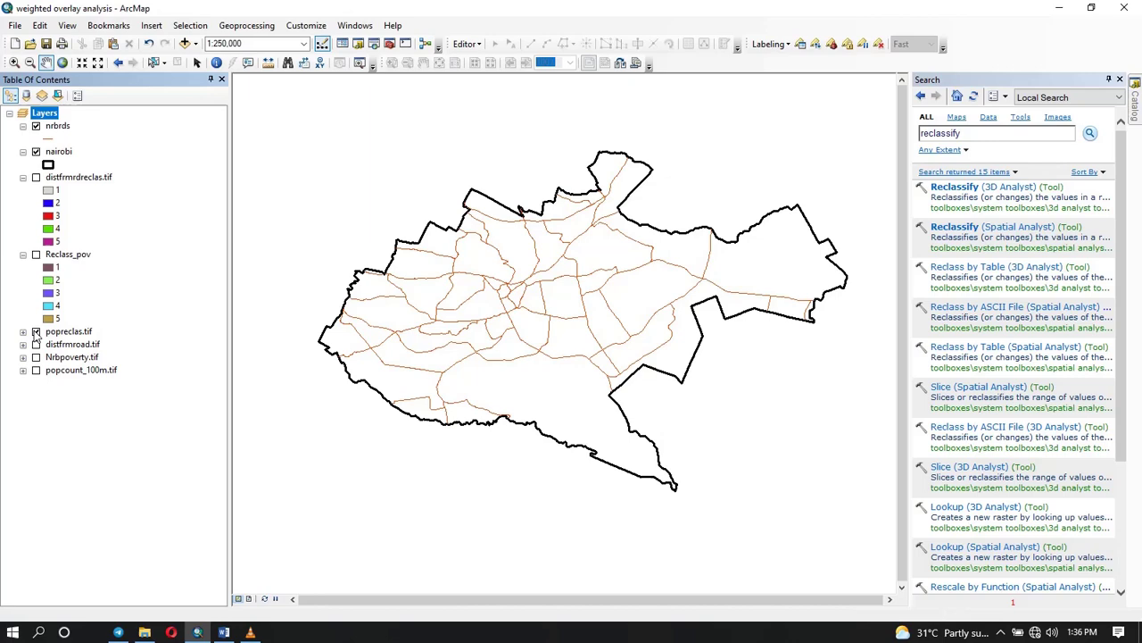
left_click(36, 332)
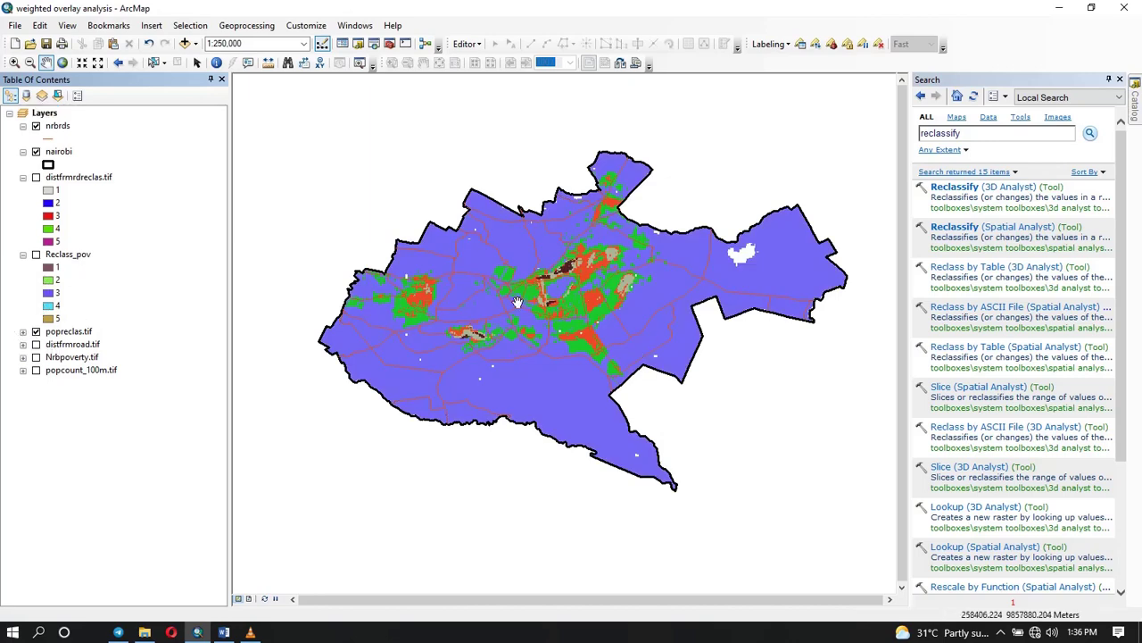
scroll(518, 303, "up", 4)
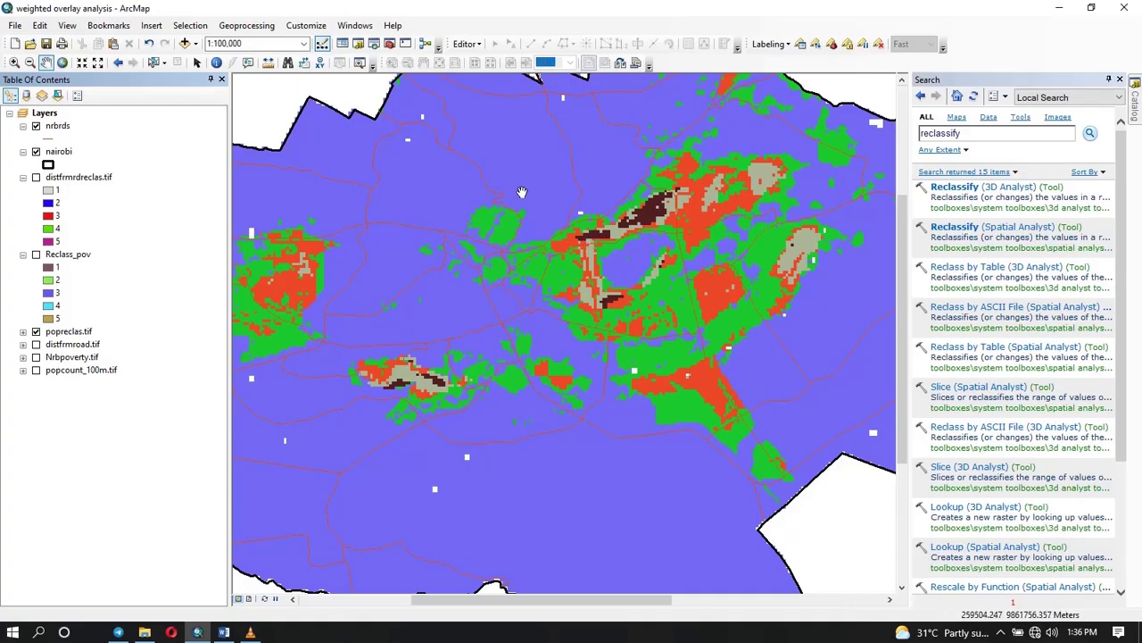
left_click(23, 255)
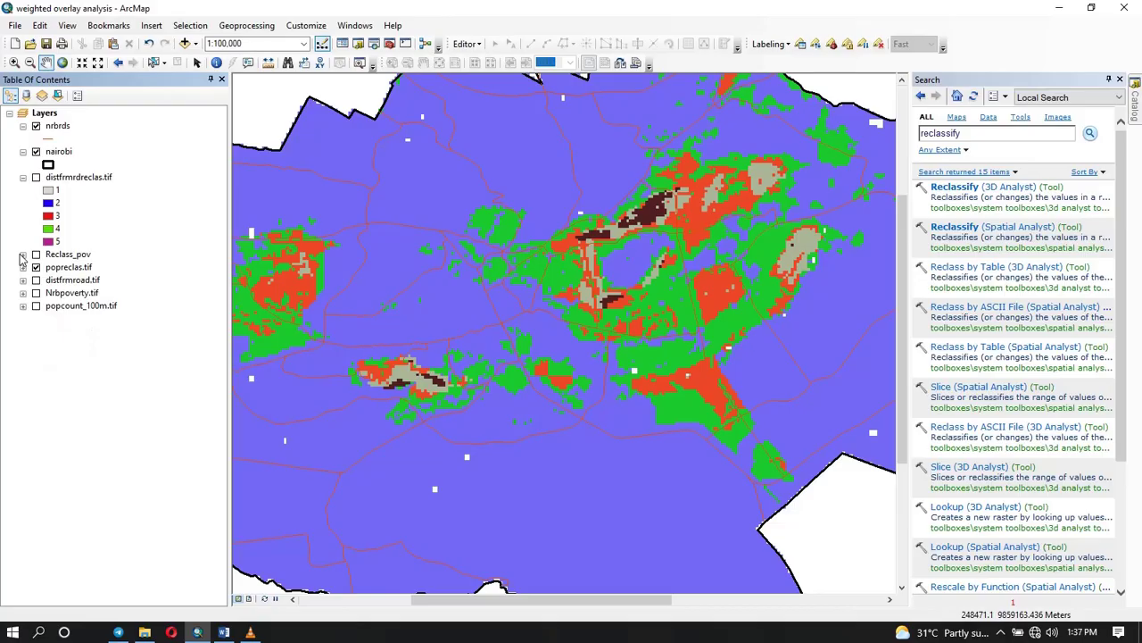
left_click(23, 178)
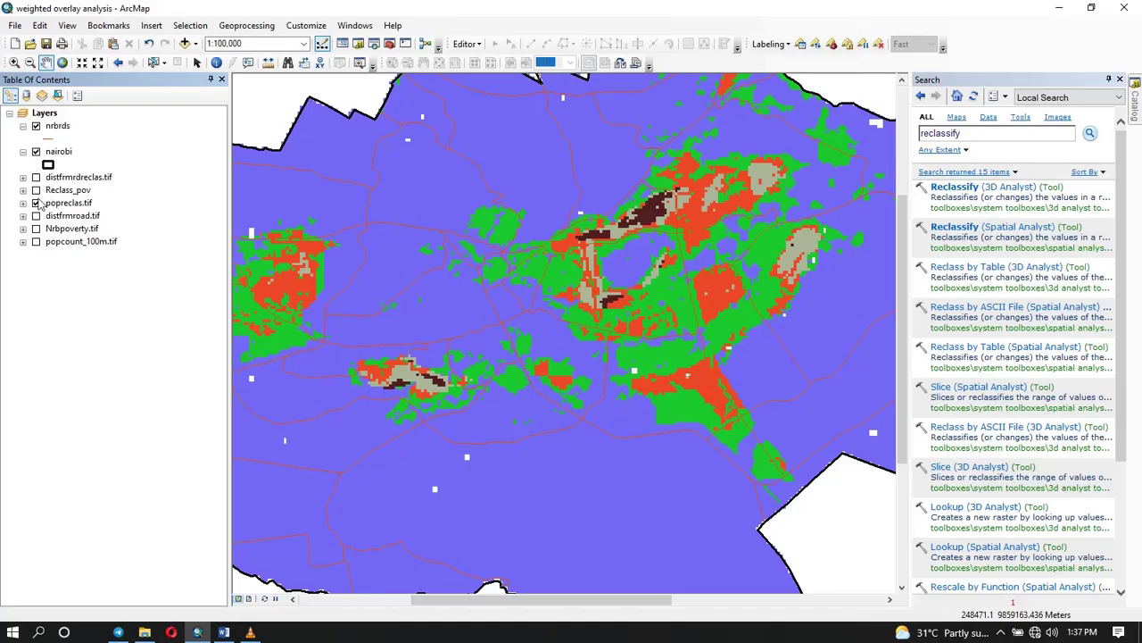
Toggle the popreclas.tif layer off, on and off again, leaving it hidden.
left_click(36, 203)
left_click(37, 203)
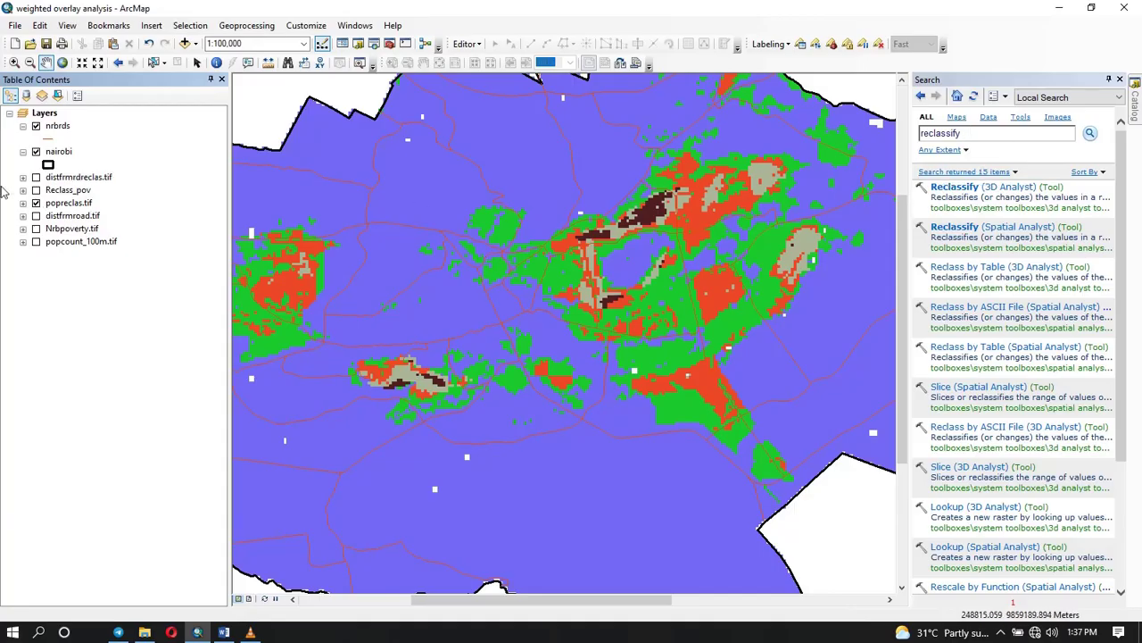
left_click(36, 204)
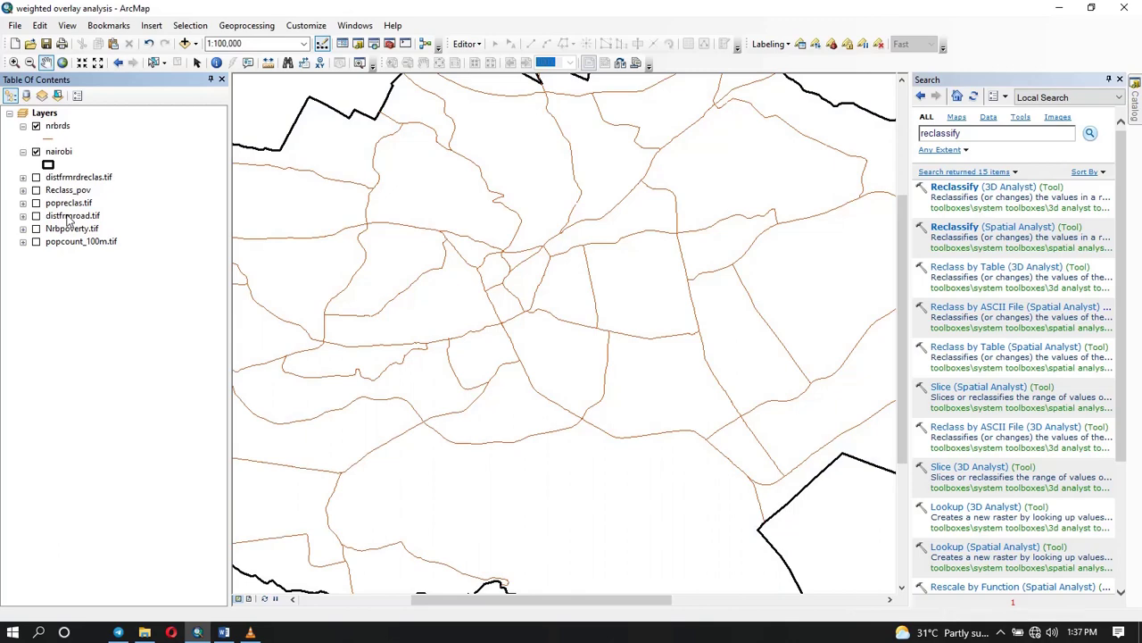
scroll(316, 260, "down", 2)
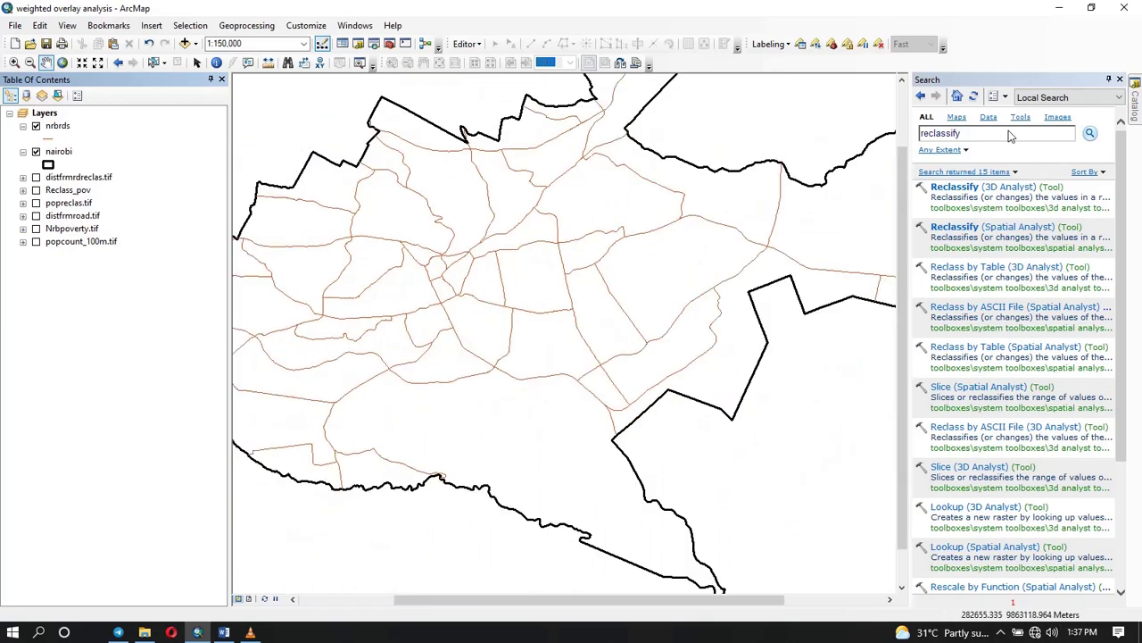
Search the tools for 'weighted overlay' to list Weighted Overlay and Weighted Sum.
left_click(971, 134)
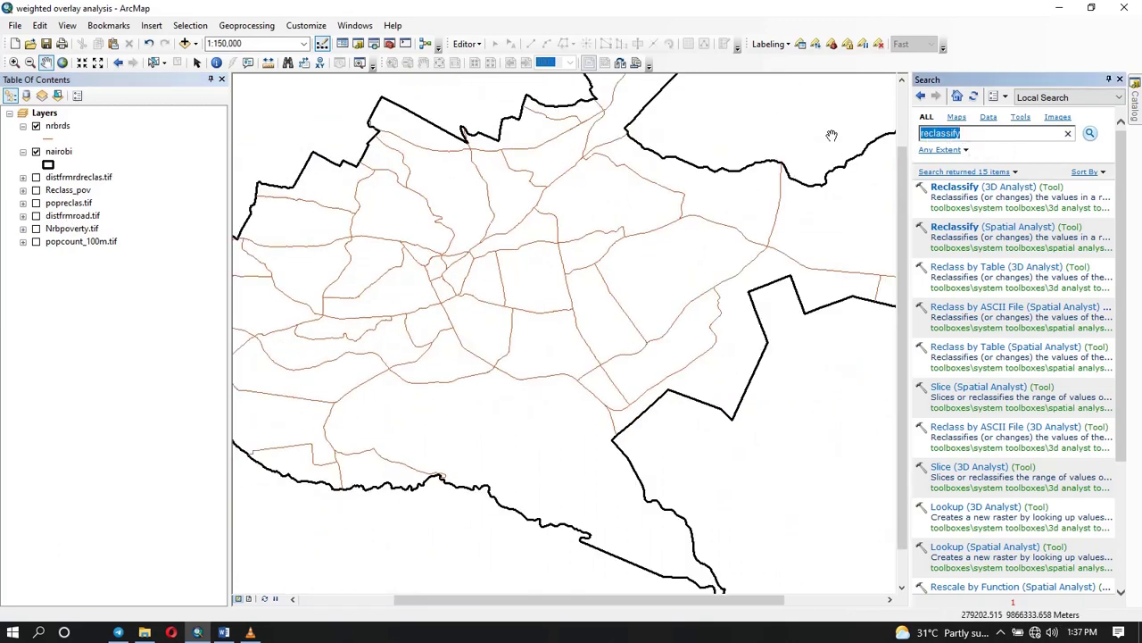
type("weightred")
key("BackSpace")
key("BackSpace")
type("ed overlay")
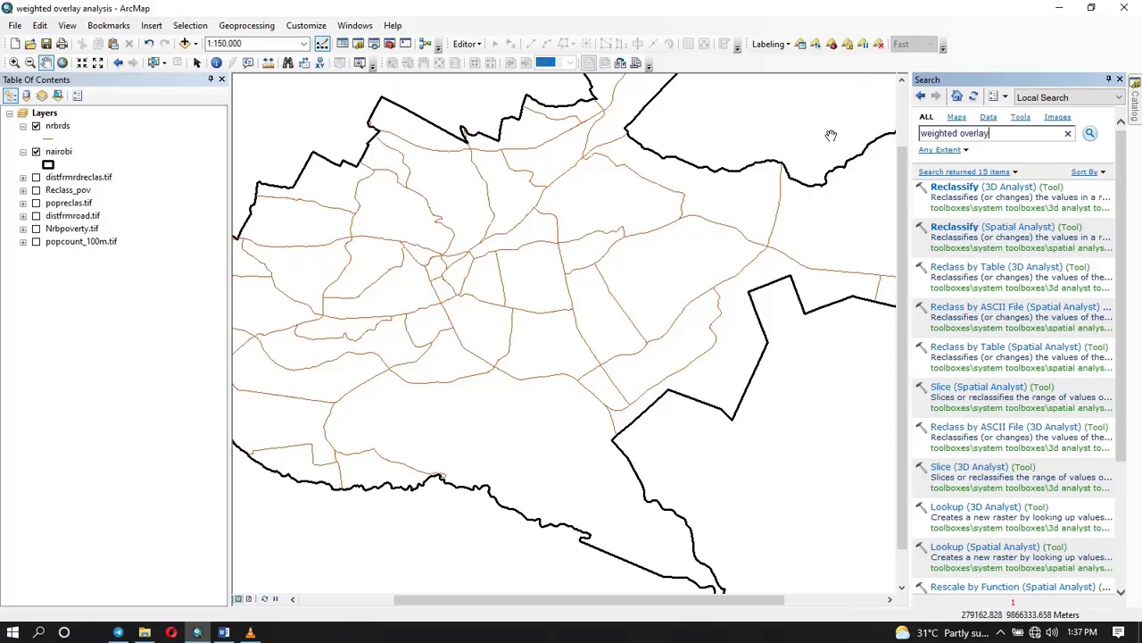
key("Return")
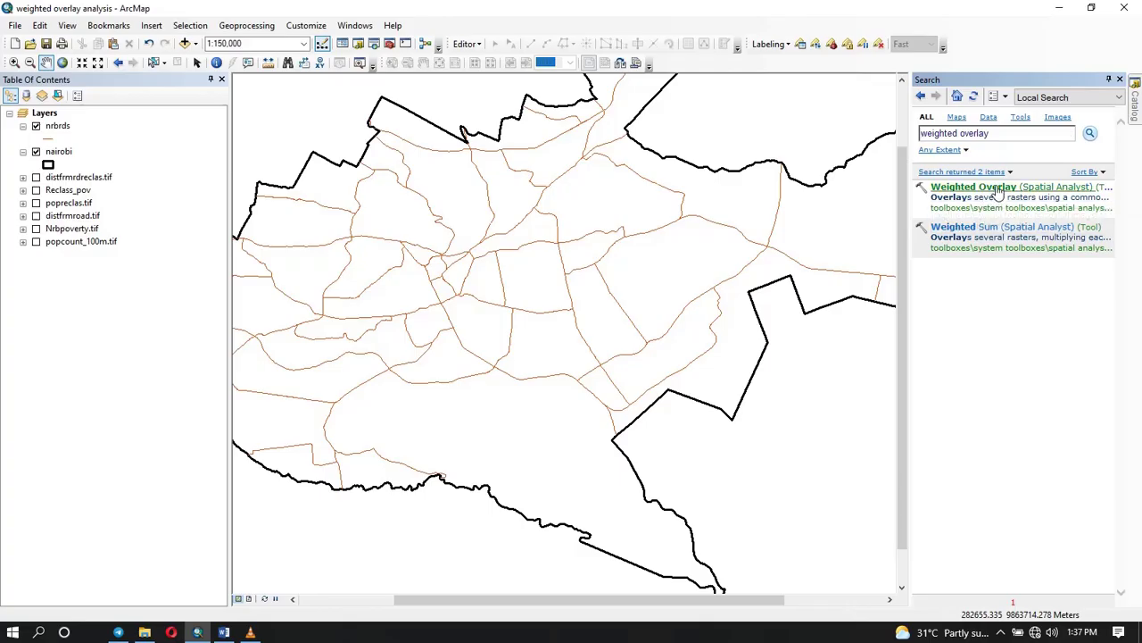
Open Weighted Overlay and add distfrmrdreclas.tif as the first input raster.
left_click(997, 192)
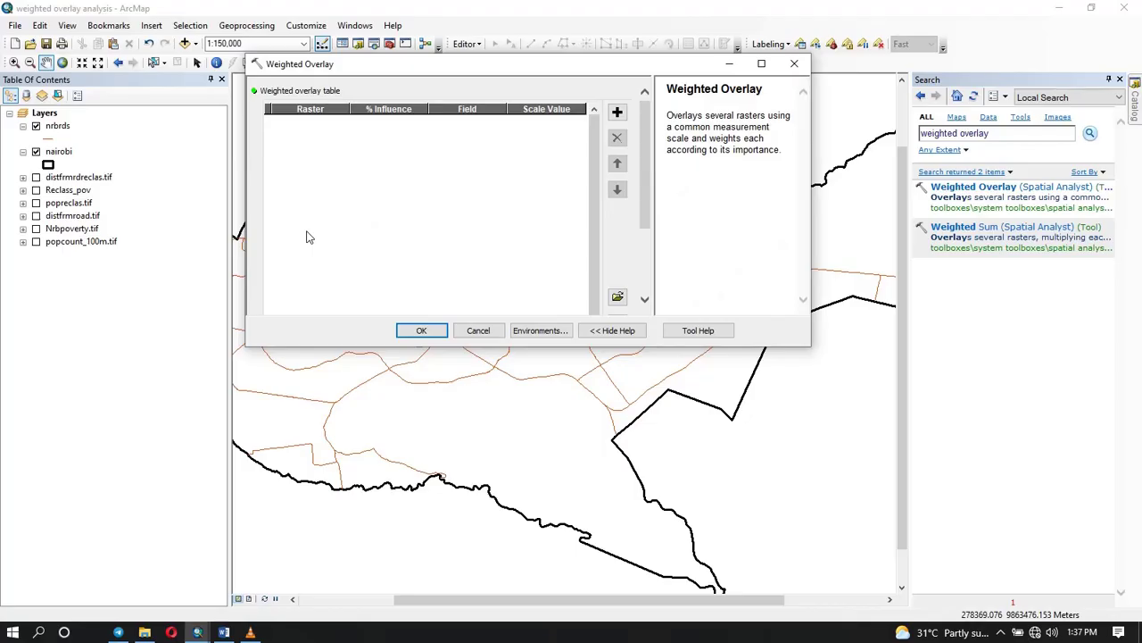
left_click(619, 113)
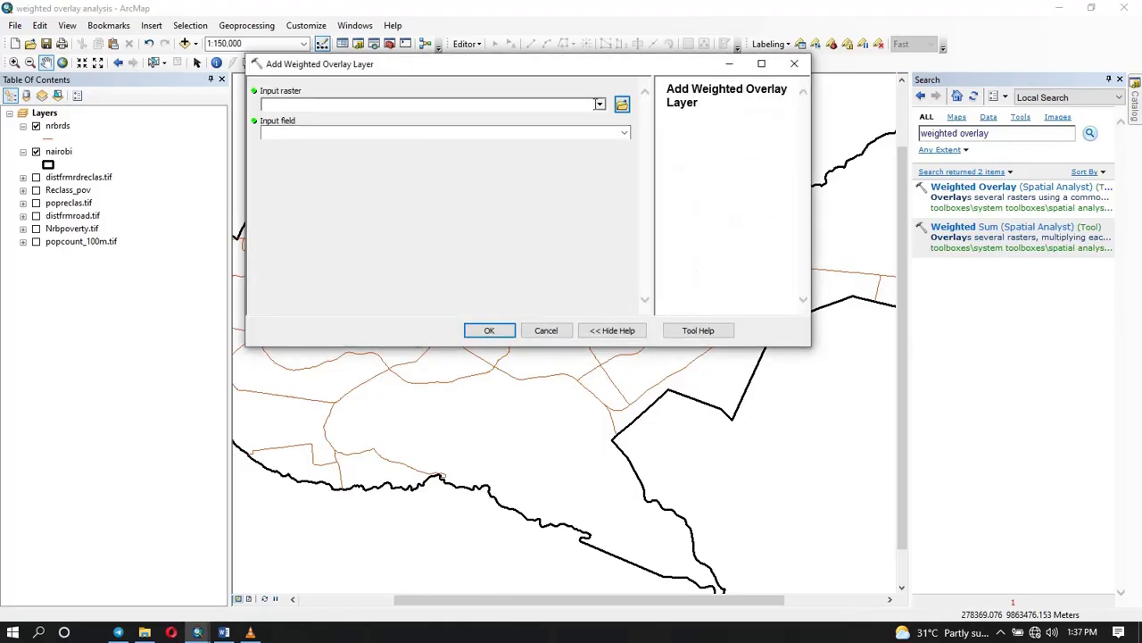
left_click(600, 105)
left_click(336, 124)
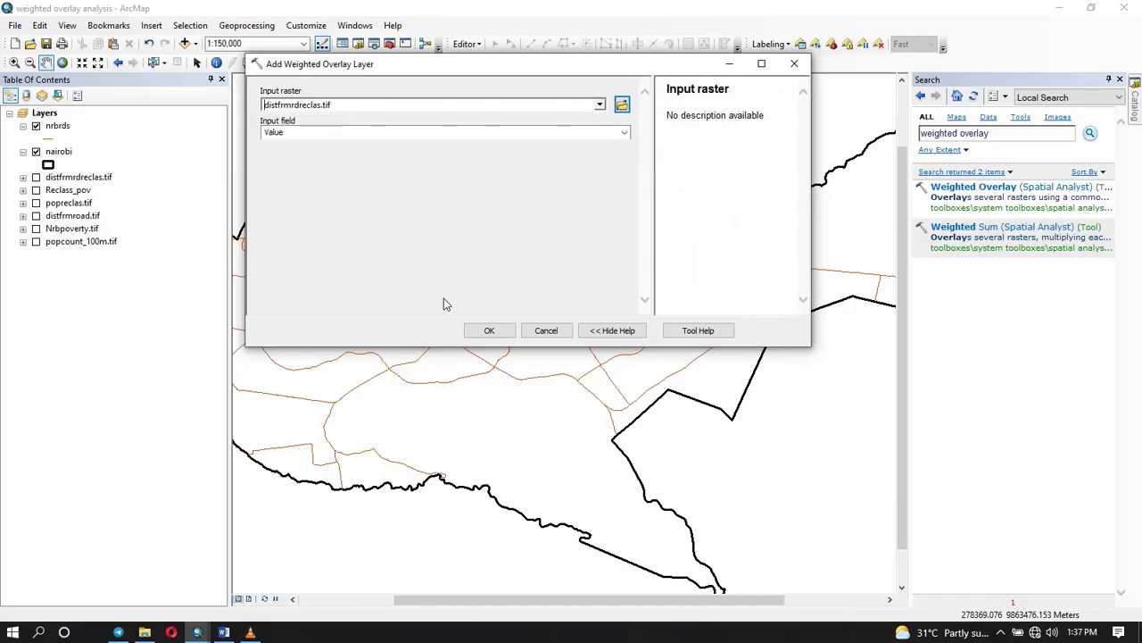
left_click(489, 330)
Add popreclas.tif and Reclass_pov as the second and third overlay rasters.
left_click(619, 113)
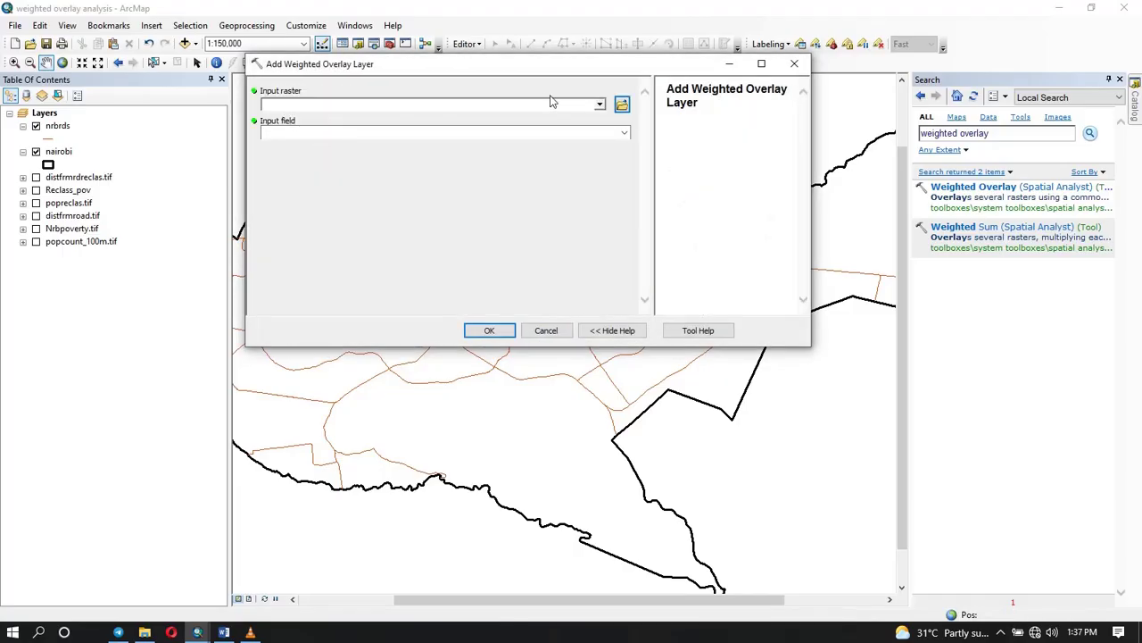
left_click(600, 105)
left_click(325, 143)
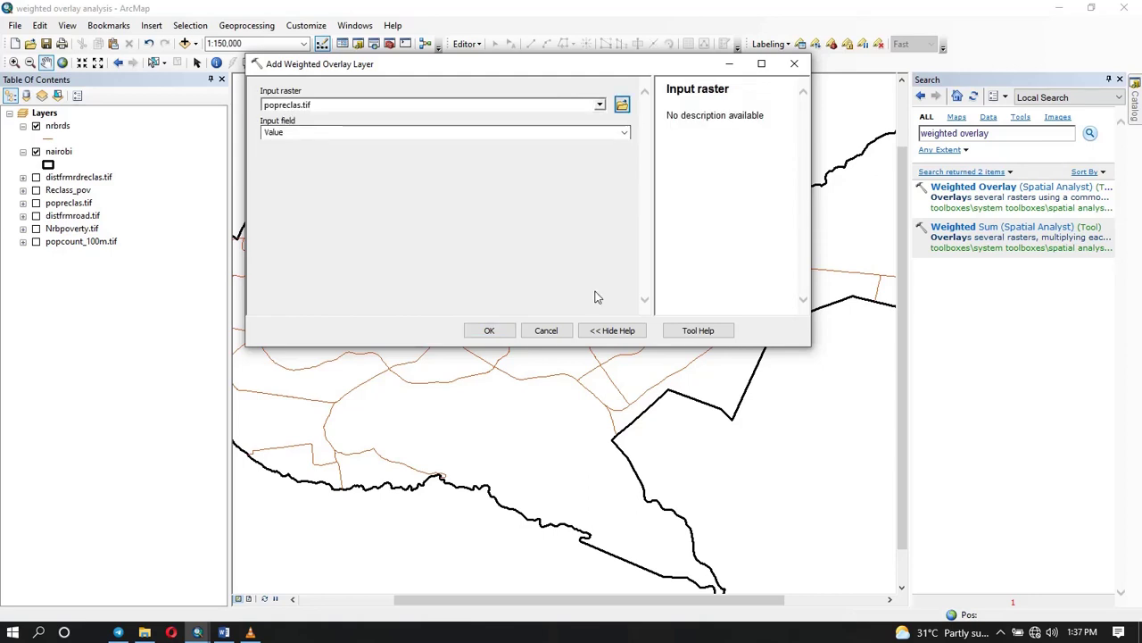
left_click(487, 331)
left_click(618, 114)
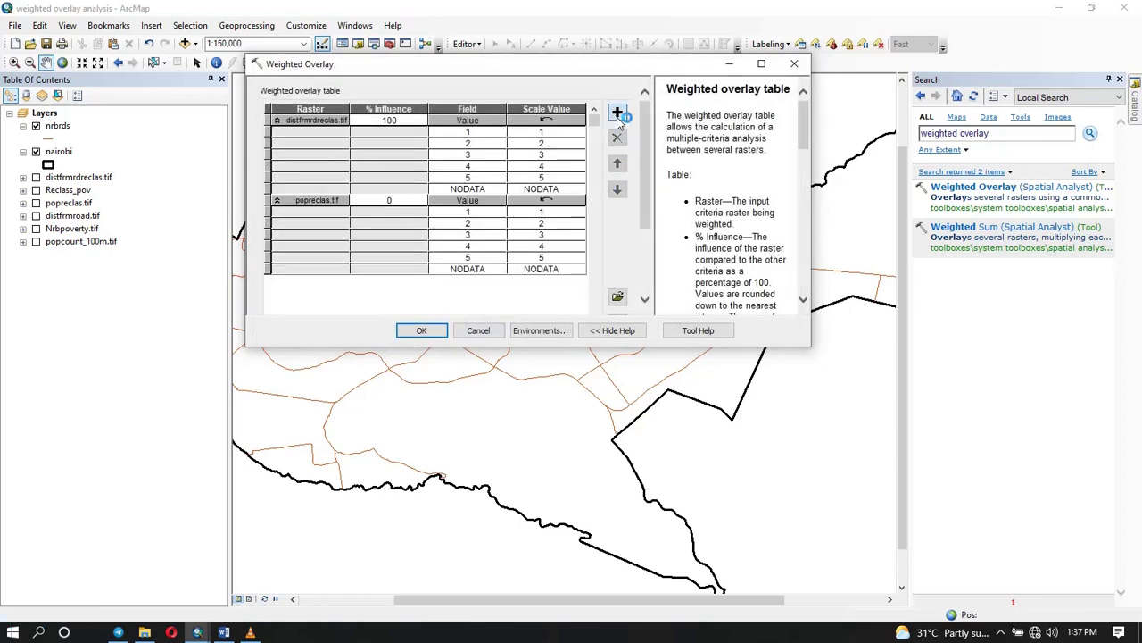
left_click(600, 105)
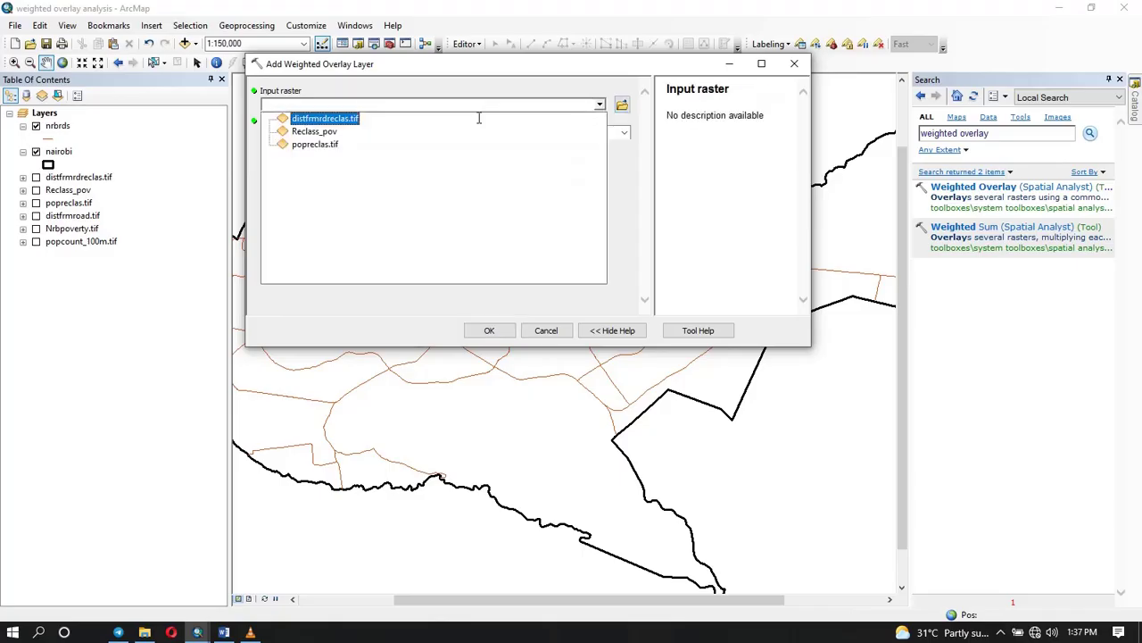
left_click(308, 131)
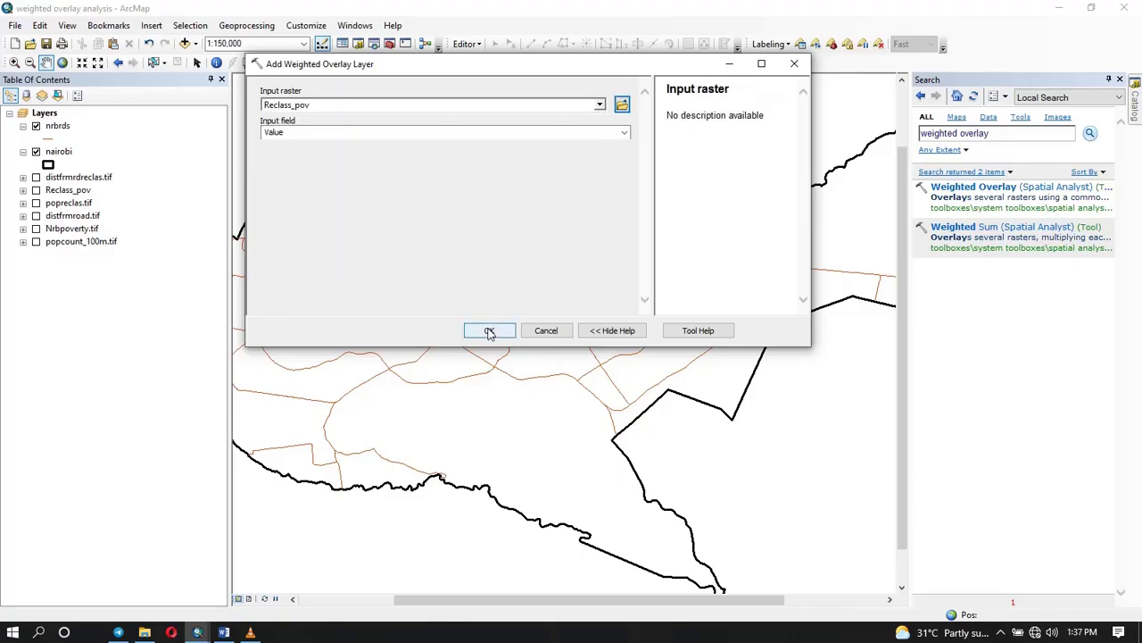
left_click(487, 330)
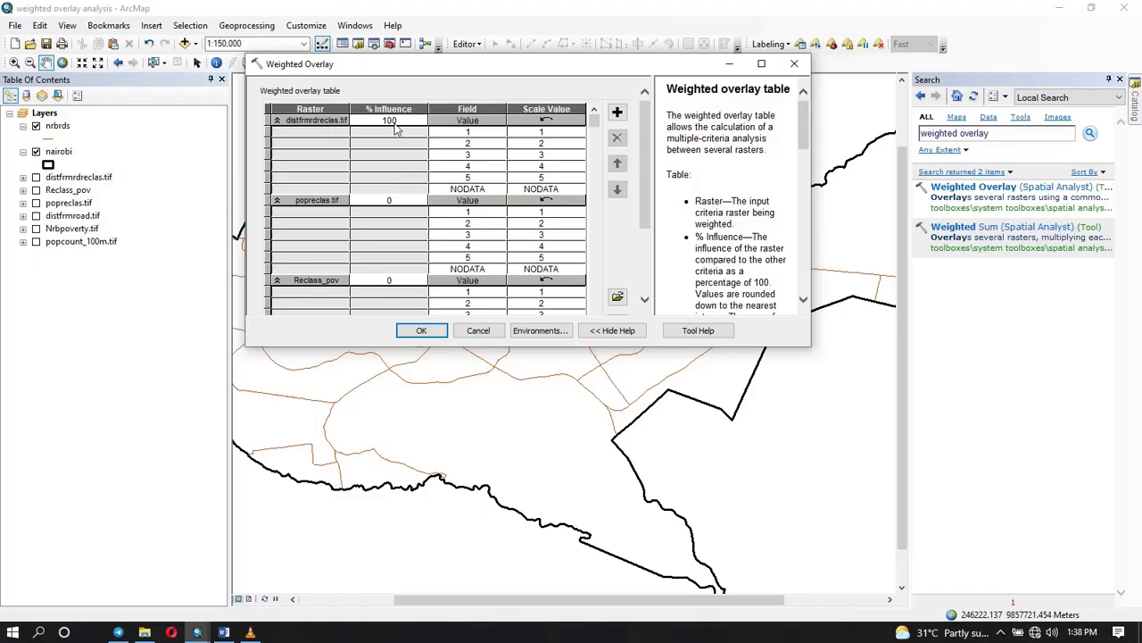
Set influences to 20% road distance, 50% population, 30% poverty, and run the overlay.
left_click(394, 121)
key("BackSpace")
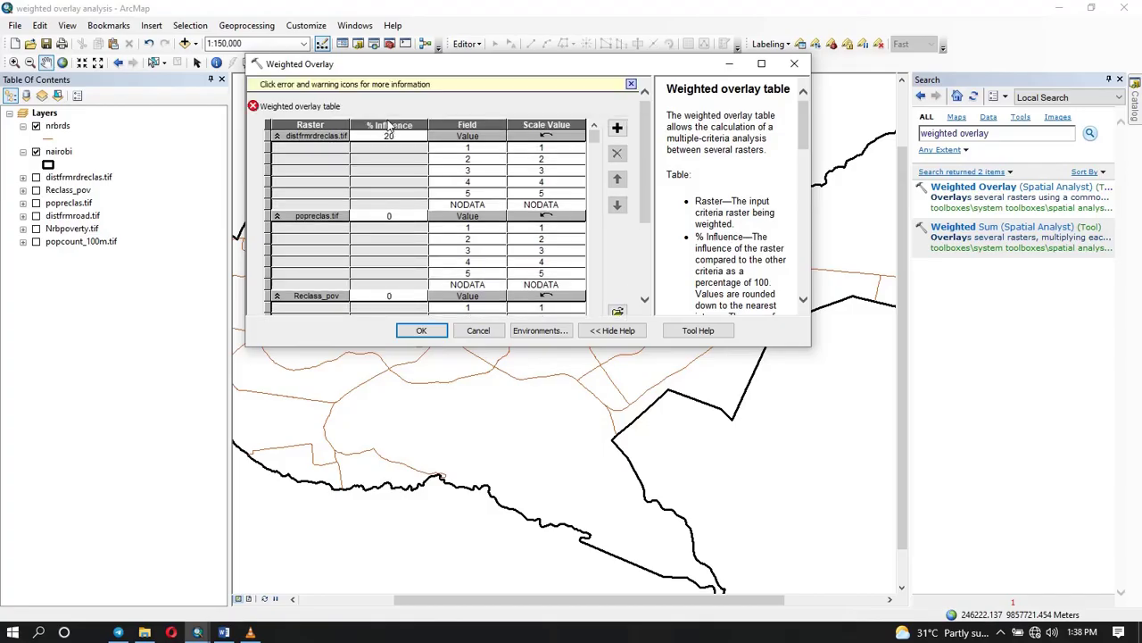
left_click(384, 216)
type("50")
left_click(386, 295)
type("30")
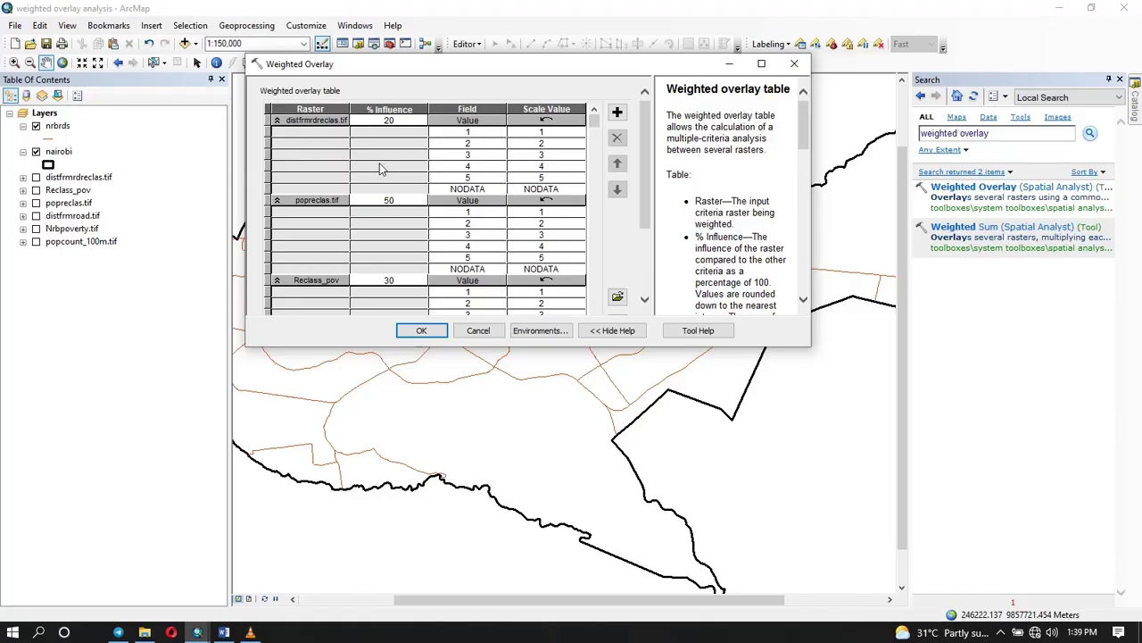
scroll(379, 170, "down", 5)
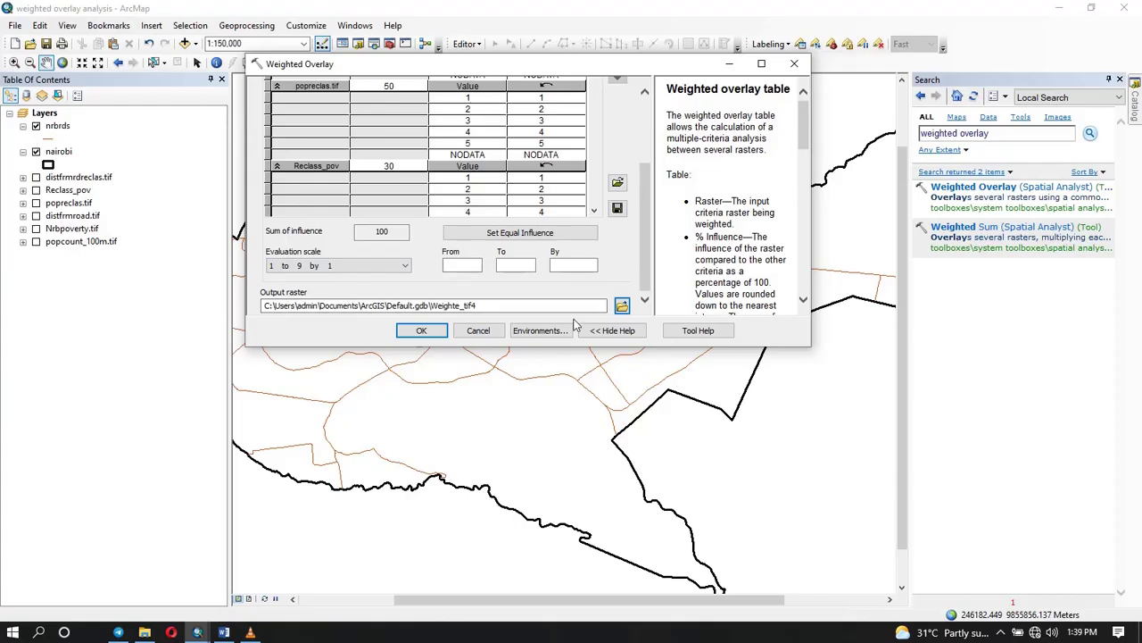
left_click(412, 333)
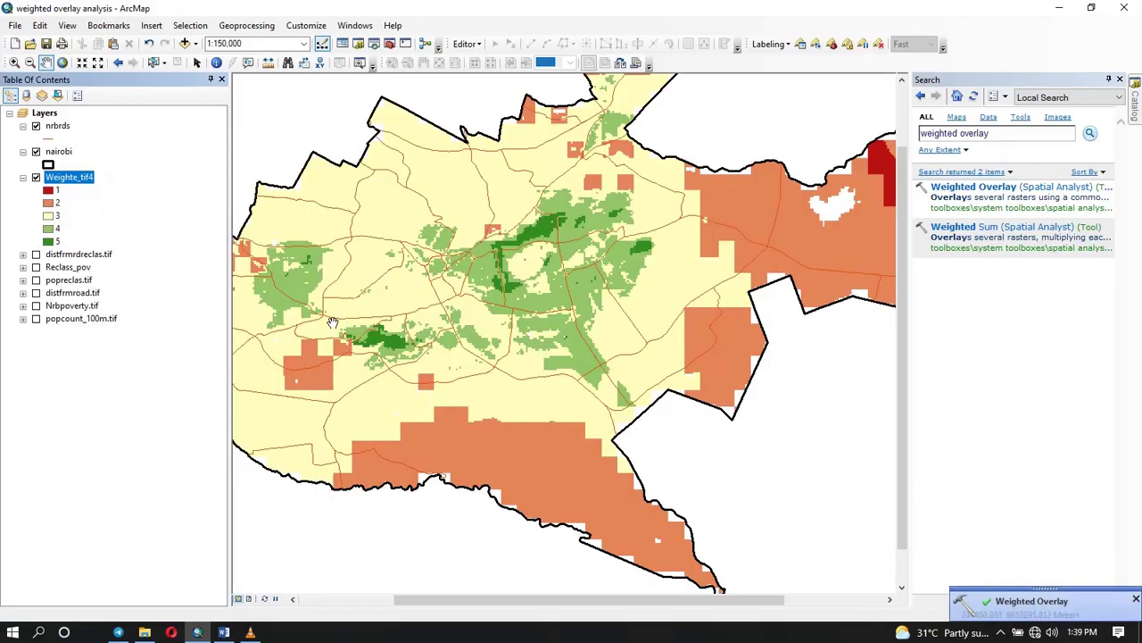
Zoom and pan around the Weighte_tif4 raster, ending with all of Nairobi centred in view.
scroll(332, 323, "down", 2)
left_click_drag(340, 319, 404, 310)
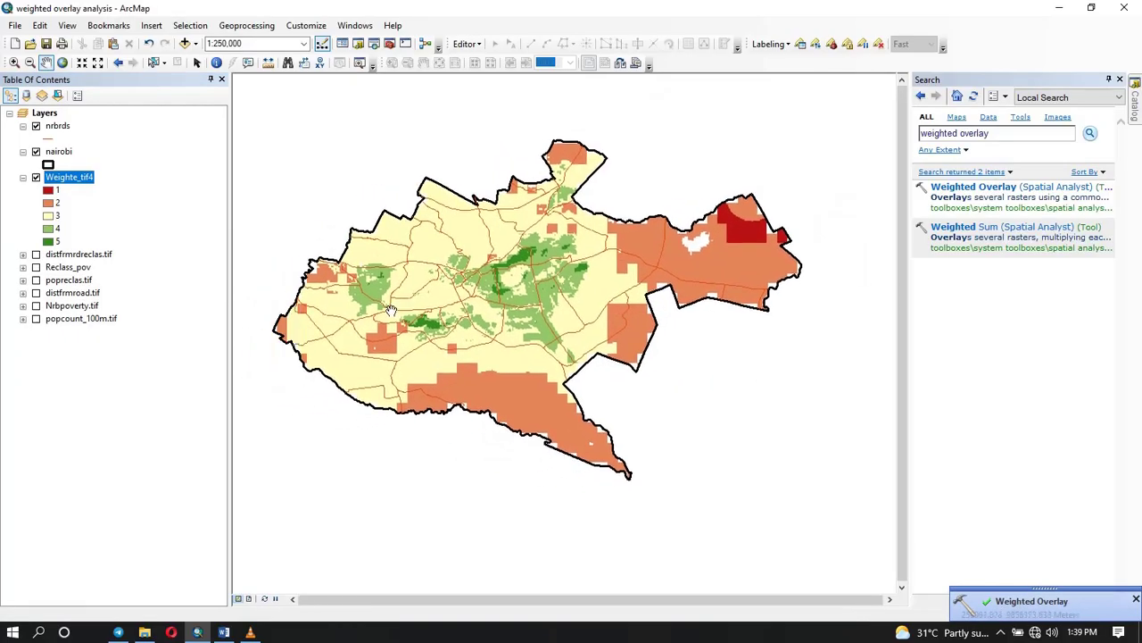
scroll(391, 309, "up", 1)
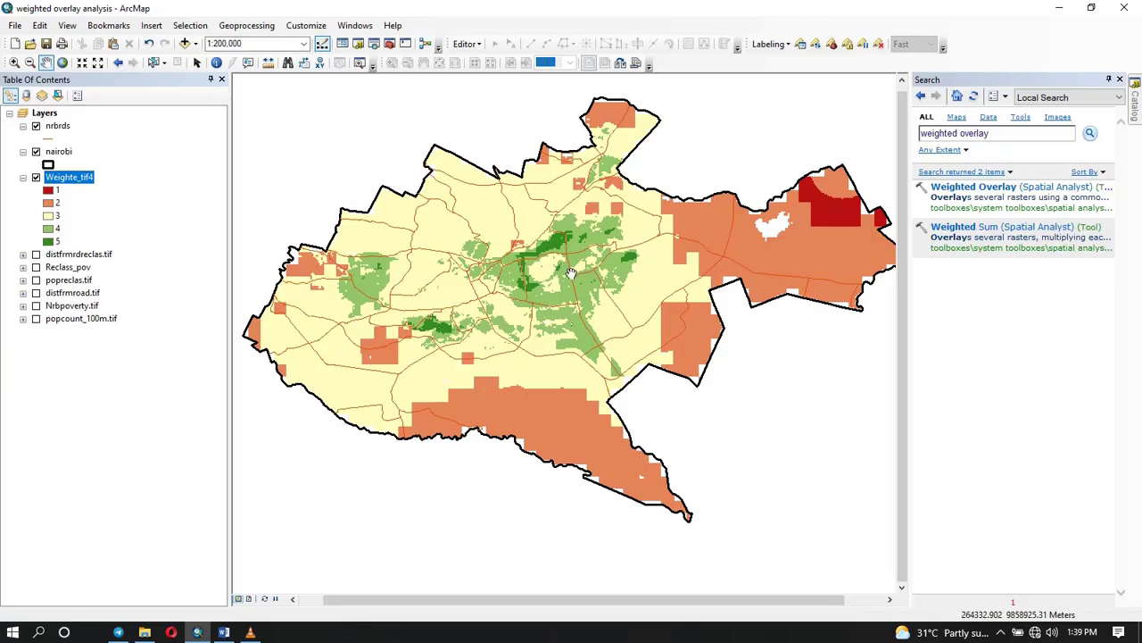
scroll(568, 272, "down", 3)
scroll(569, 272, "down", 4)
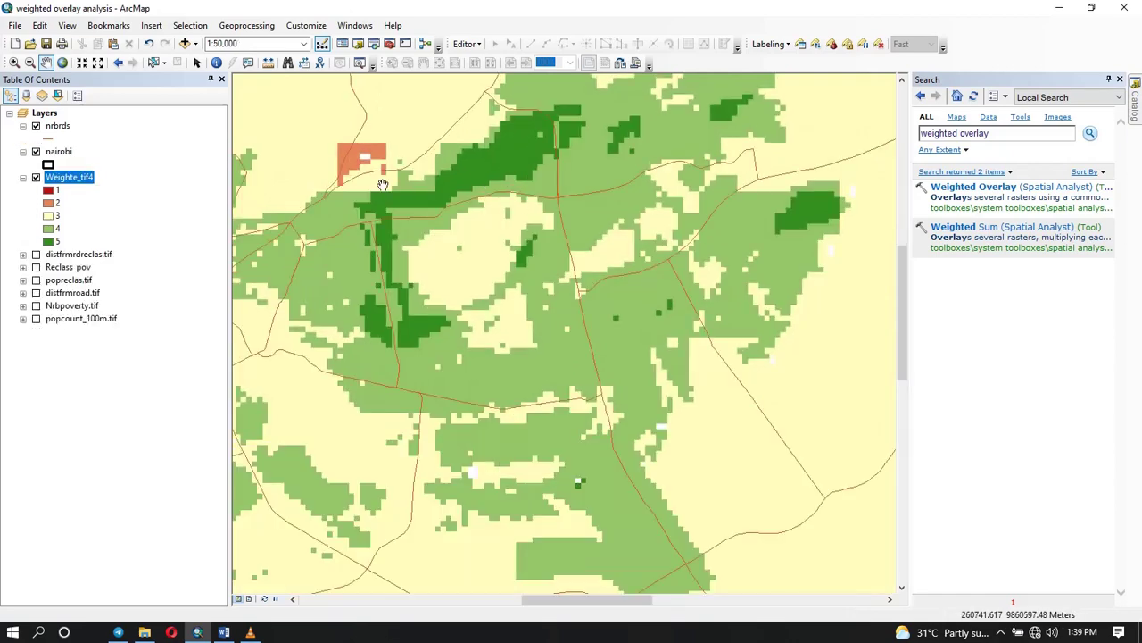
scroll(390, 193, "up", 1)
scroll(390, 194, "up", 3)
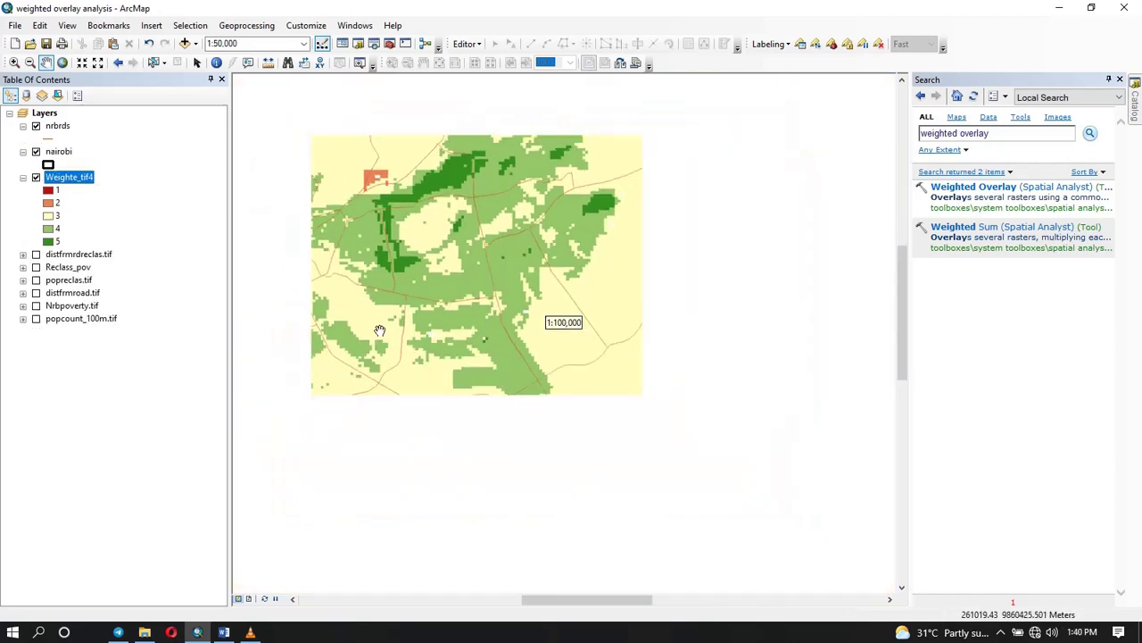
scroll(484, 325, "up", 3)
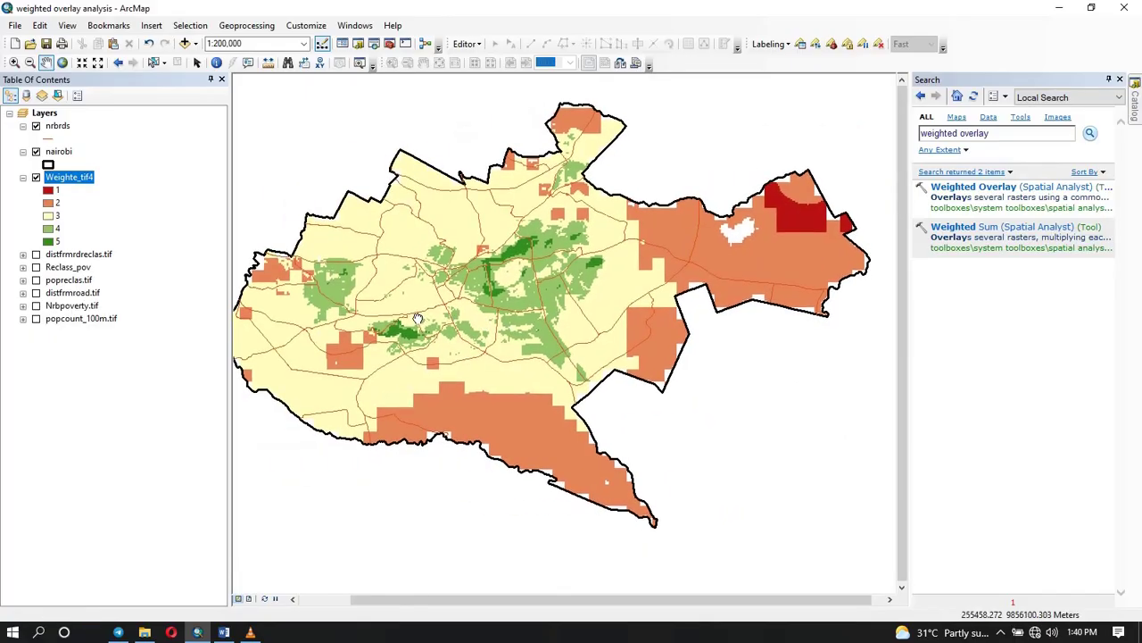
left_click_drag(416, 319, 444, 306)
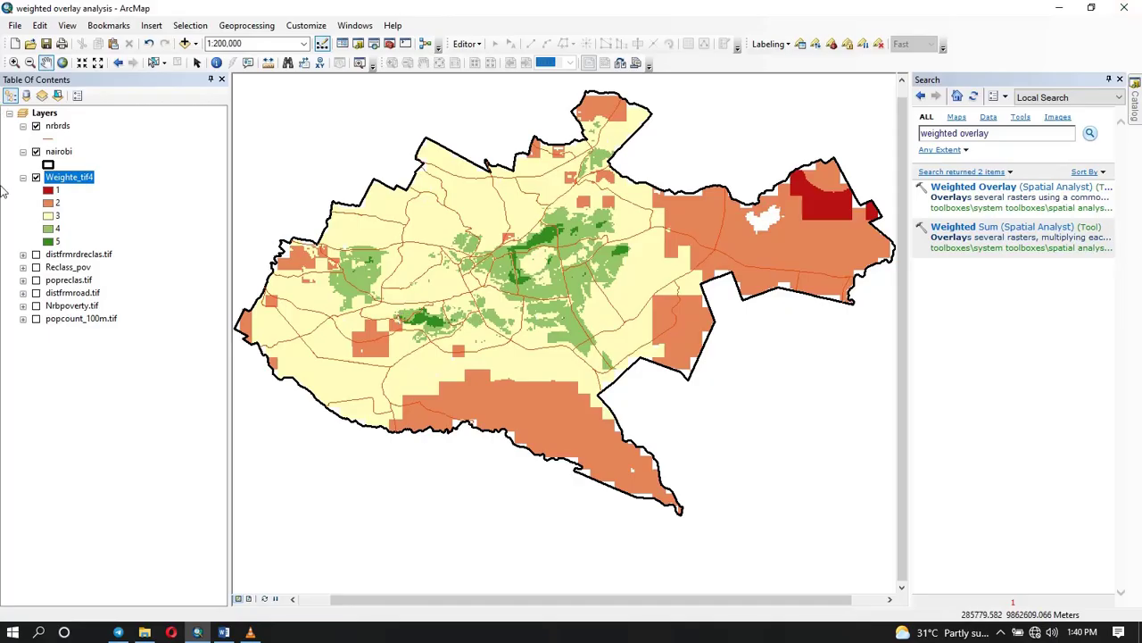
In Weighte_tif4's Symbology properties, pick a new colour scheme and apply it.
right_click(62, 184)
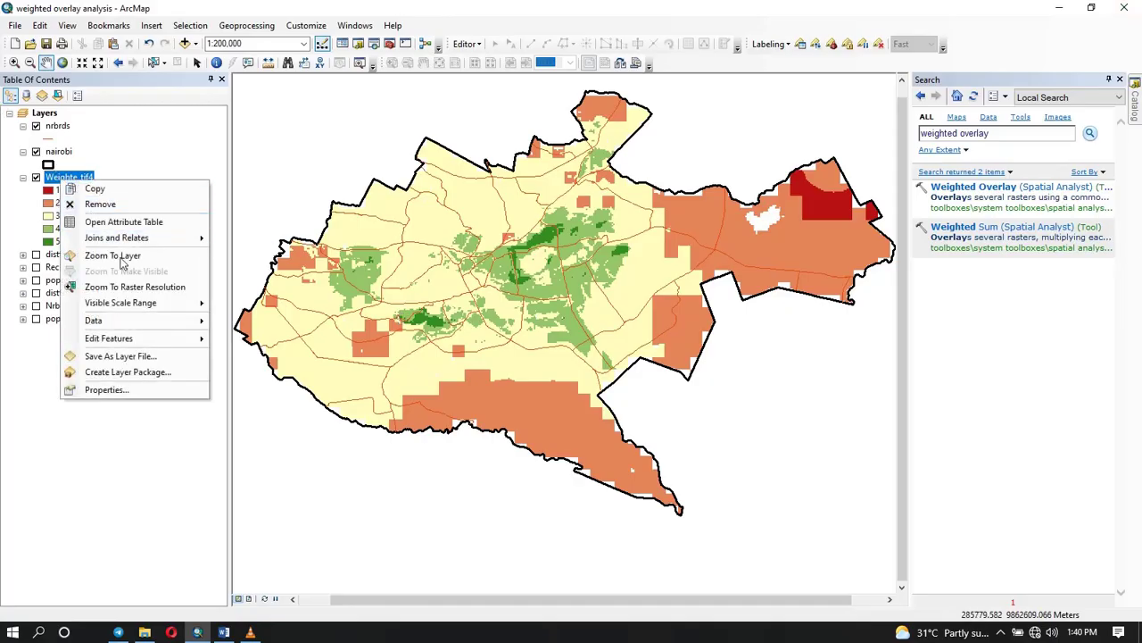
left_click(85, 393)
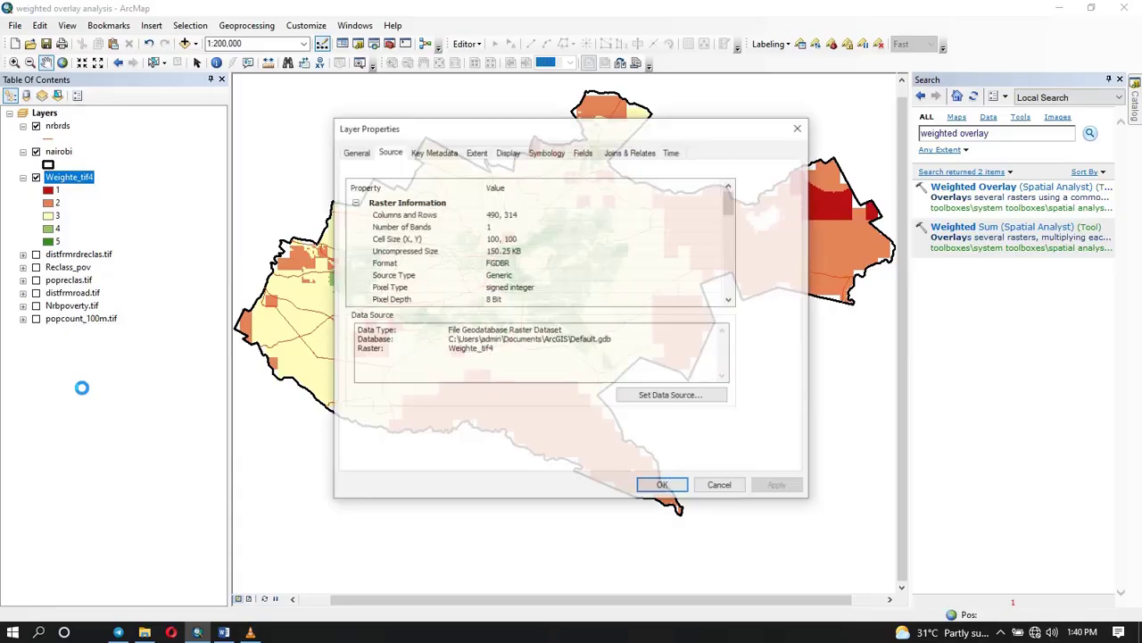
left_click(548, 154)
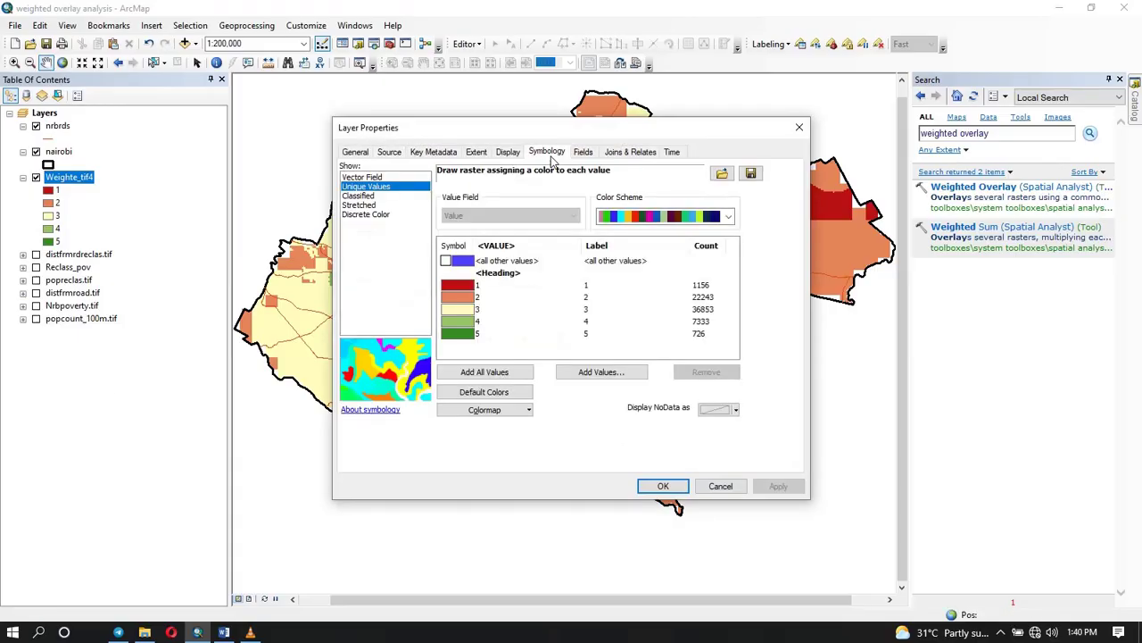
left_click(613, 219)
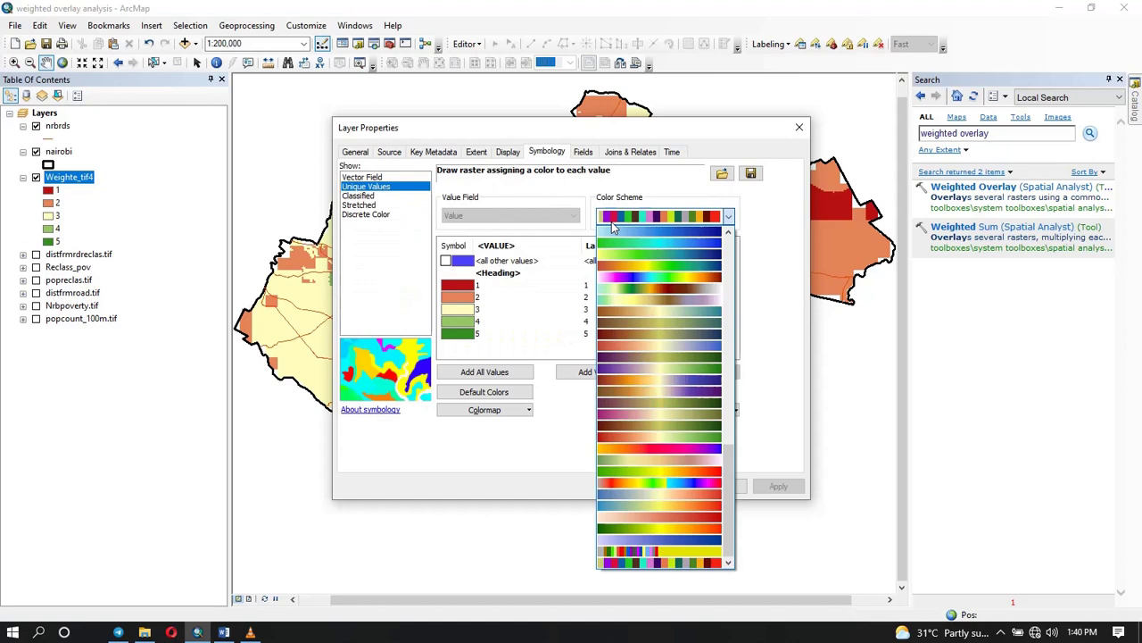
left_click(618, 290)
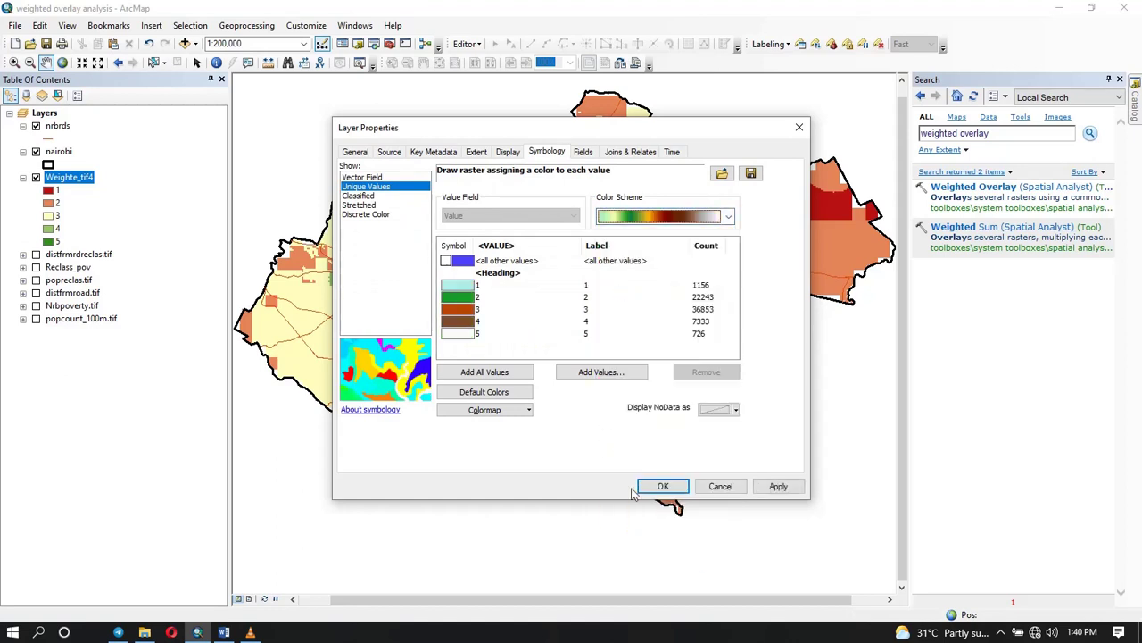
left_click(776, 487)
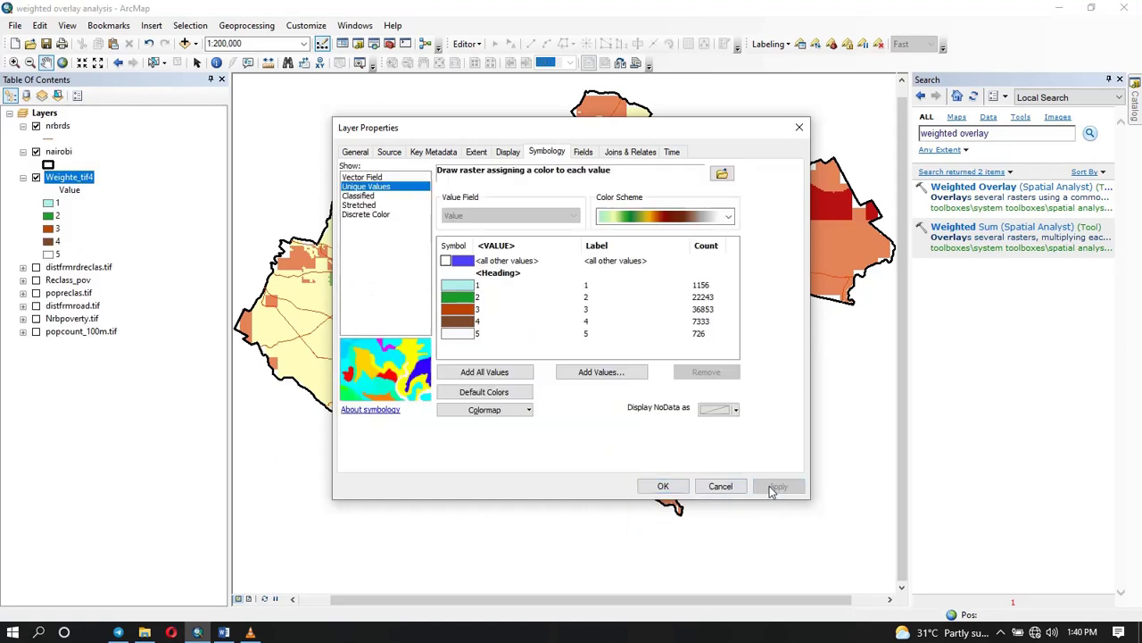
left_click(660, 486)
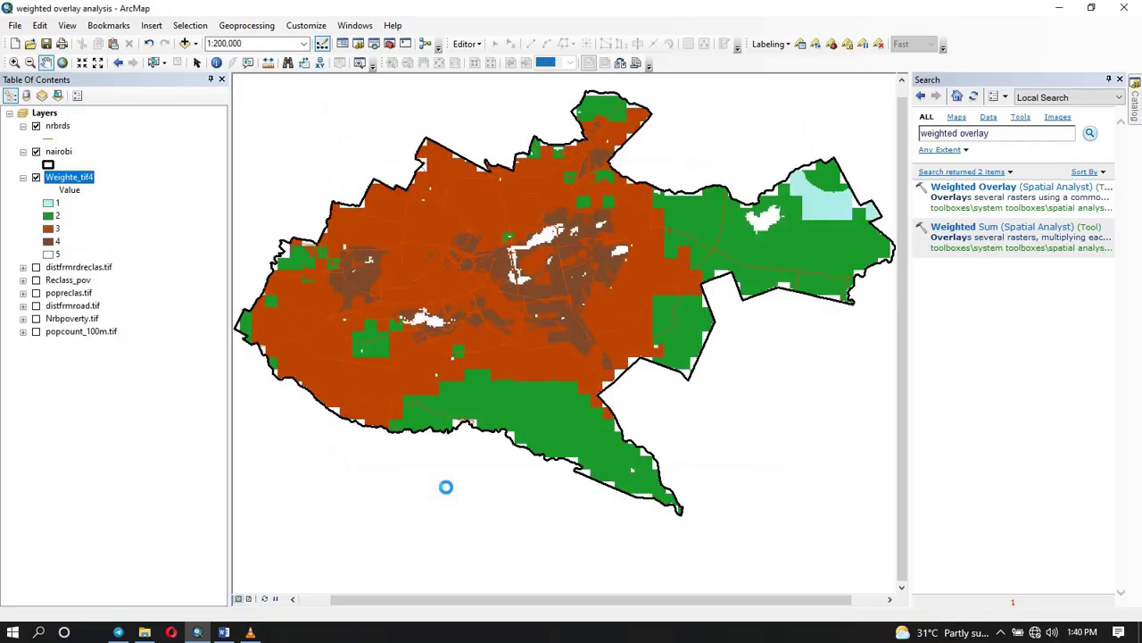